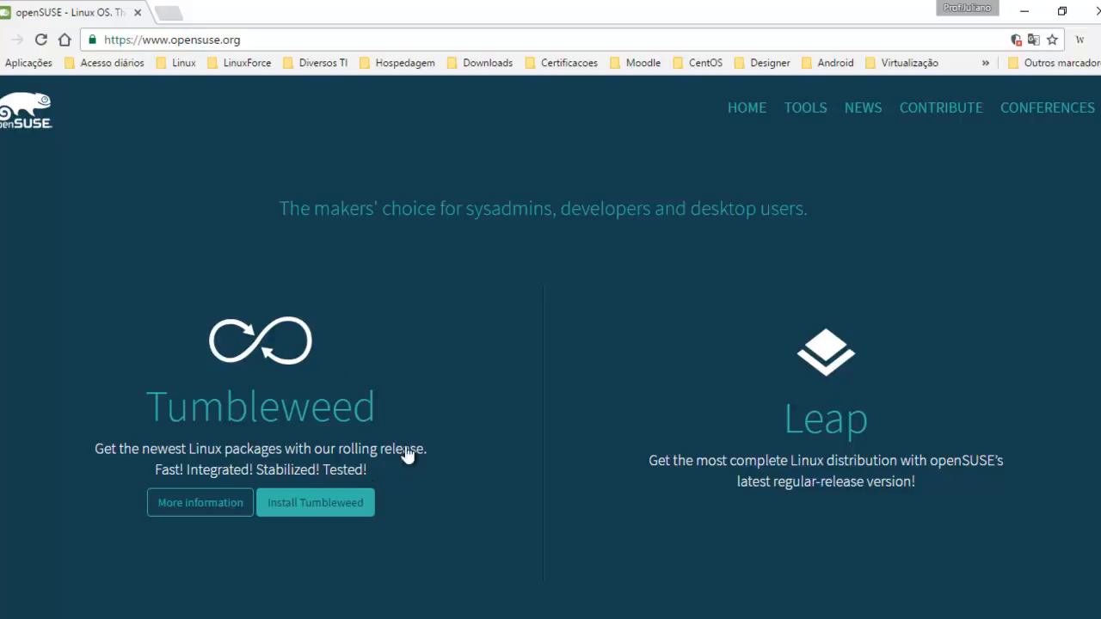
Open the openSUSE Leap download page from the project site to view its installation media, and close that page.
mouse_move(818, 408)
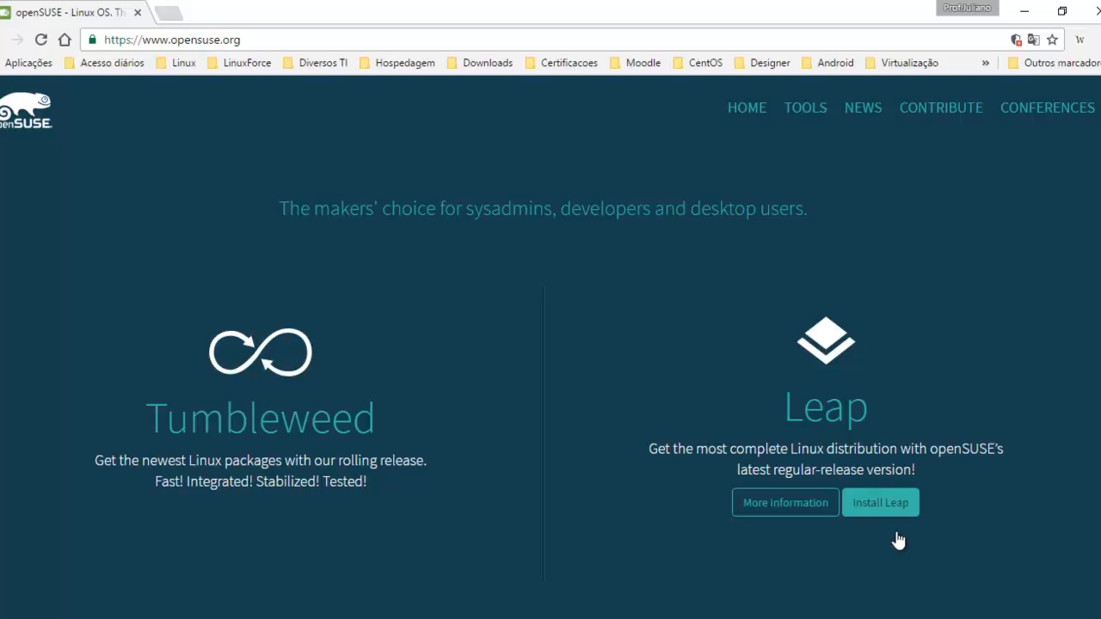
left_click(899, 503)
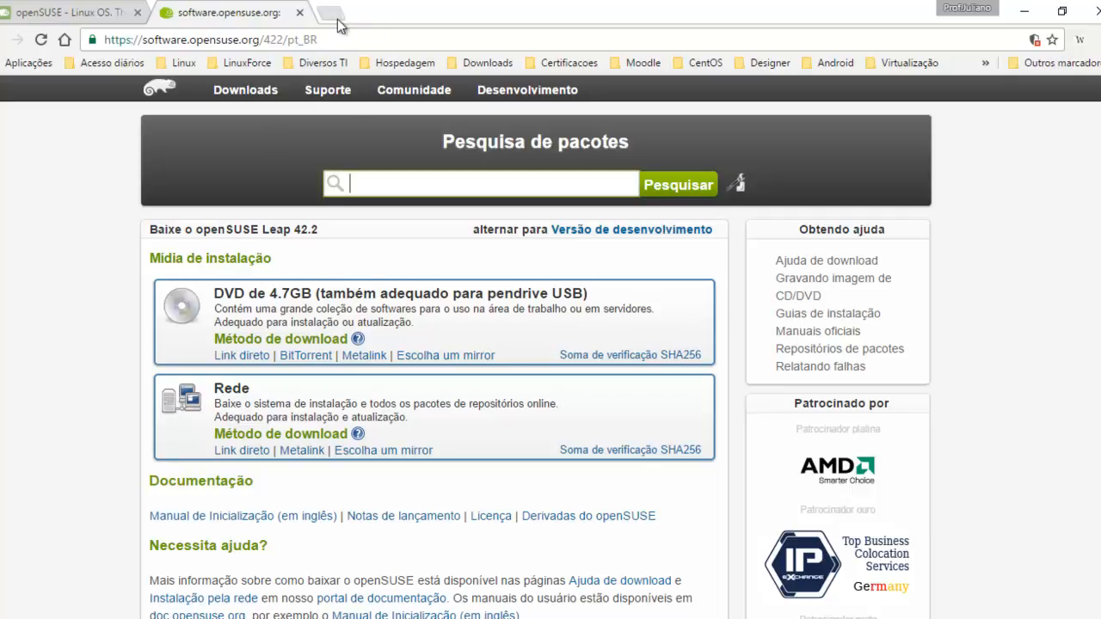
left_click(299, 12)
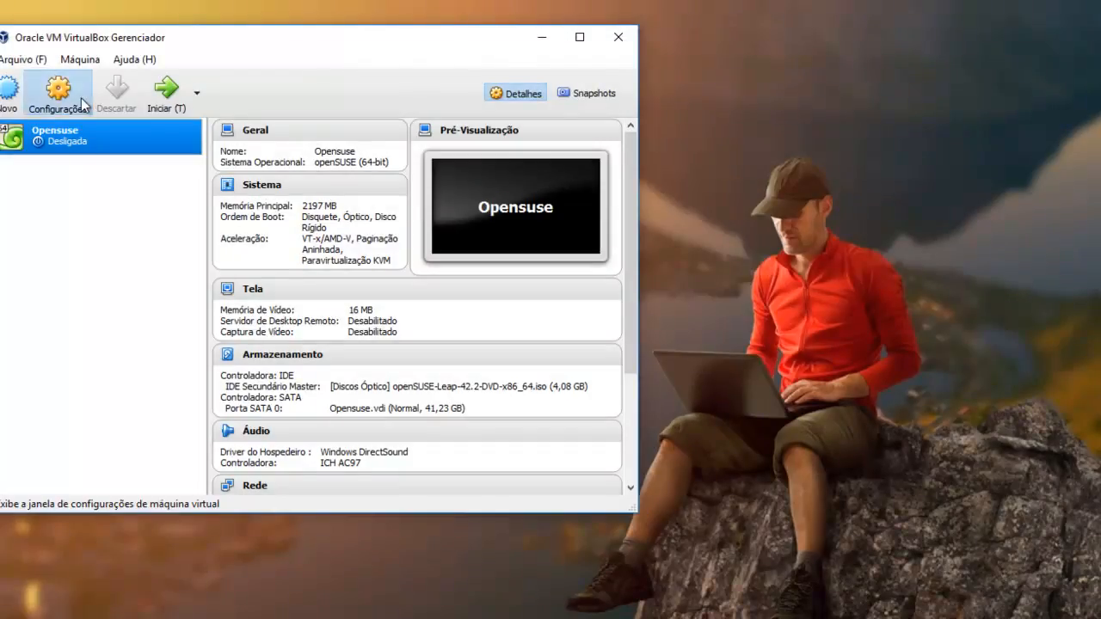
Switch to VirtualBox and check the Opensuse machine's storage settings for the attached installation ISO, leaving them unchanged.
left_click(81, 98)
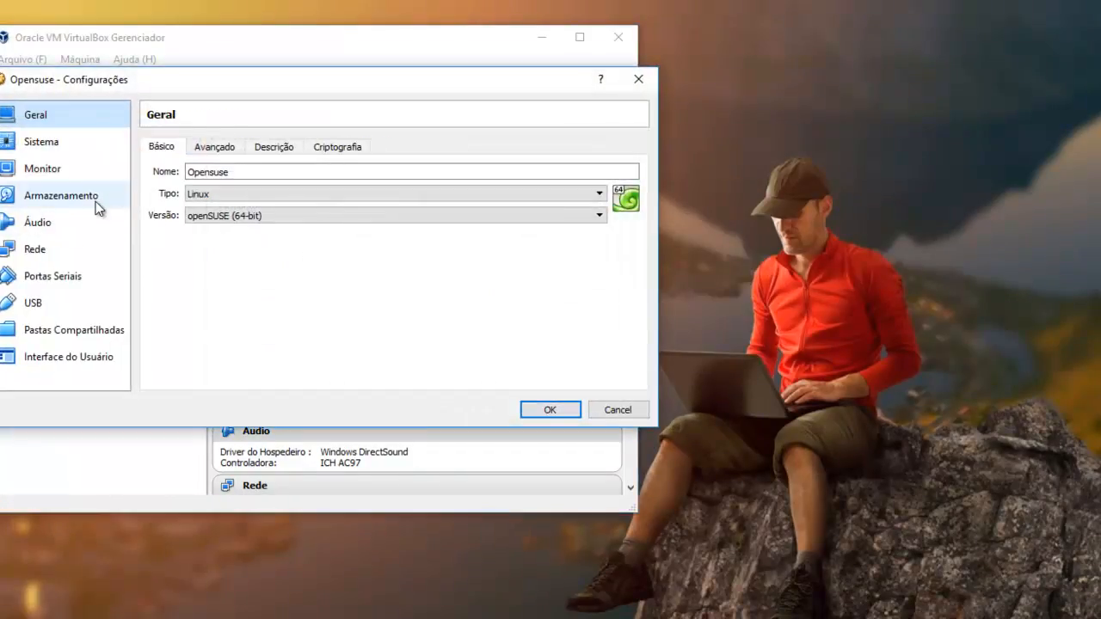
left_click(96, 203)
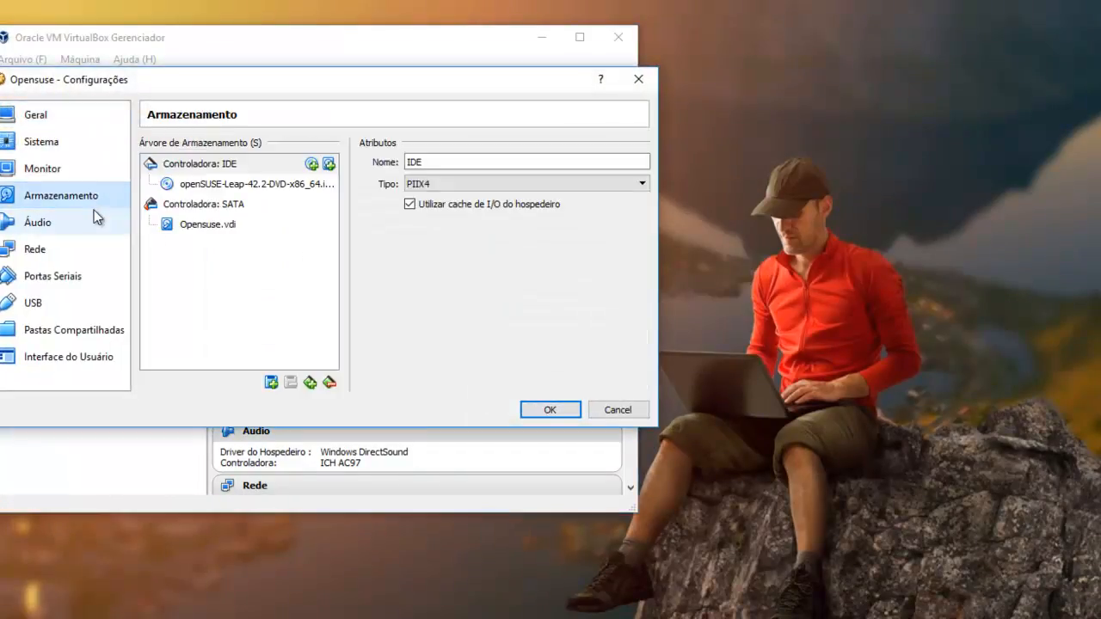
left_click(621, 406)
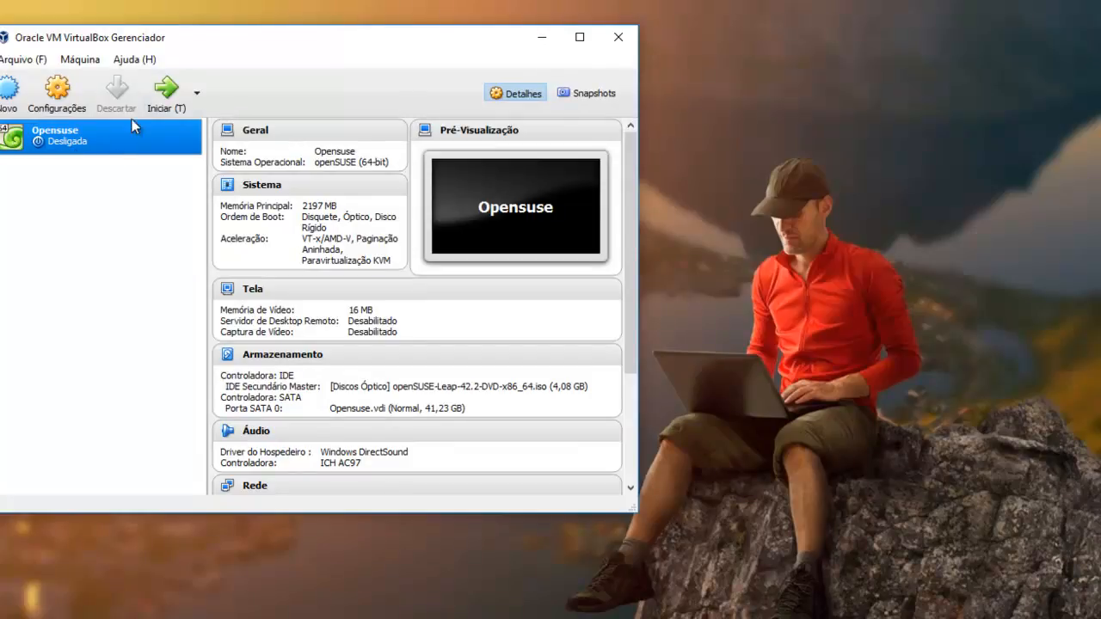
Start the Opensuse virtual machine, dismiss the keyboard capture notice, and move its window near the screen's upper-left corner.
left_click(166, 90)
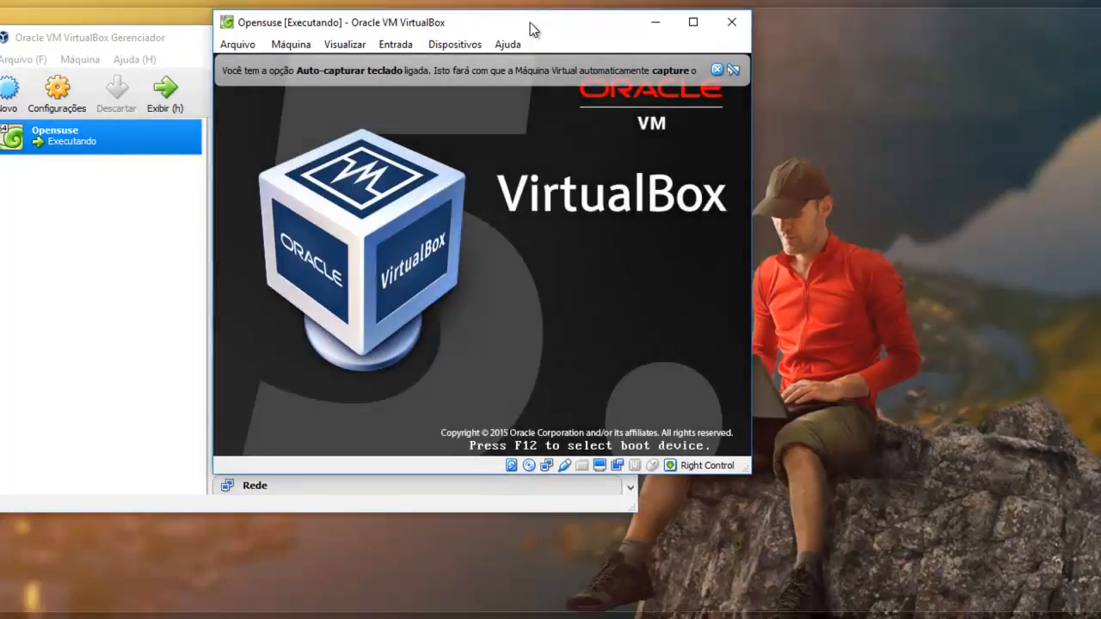
left_click_drag(529, 21, 491, 31)
left_click(675, 78)
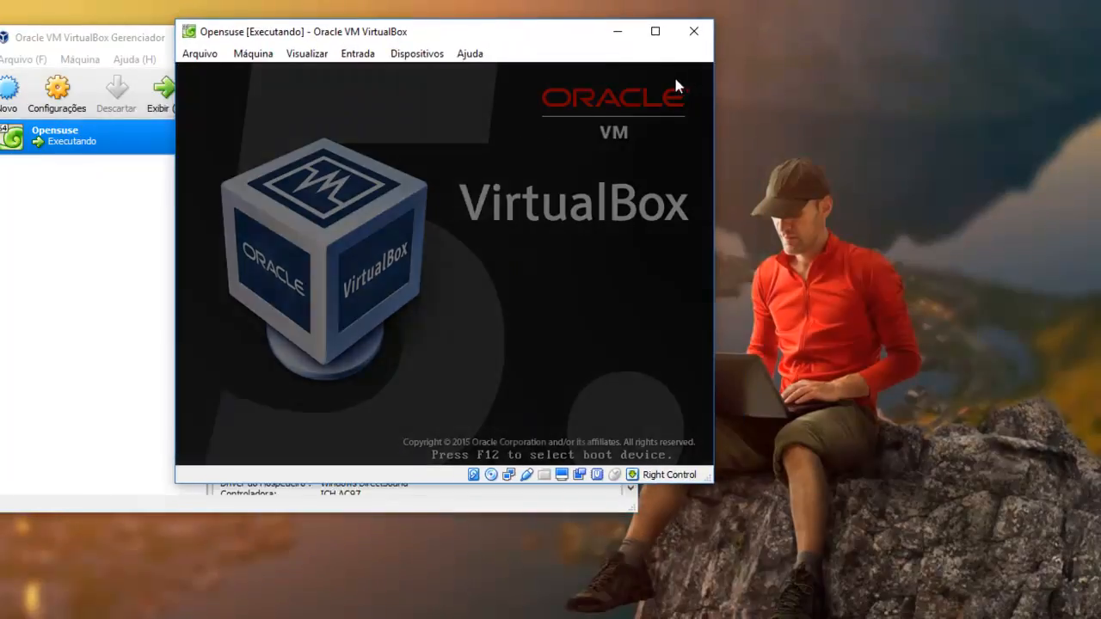
left_click_drag(331, 32, 171, 18)
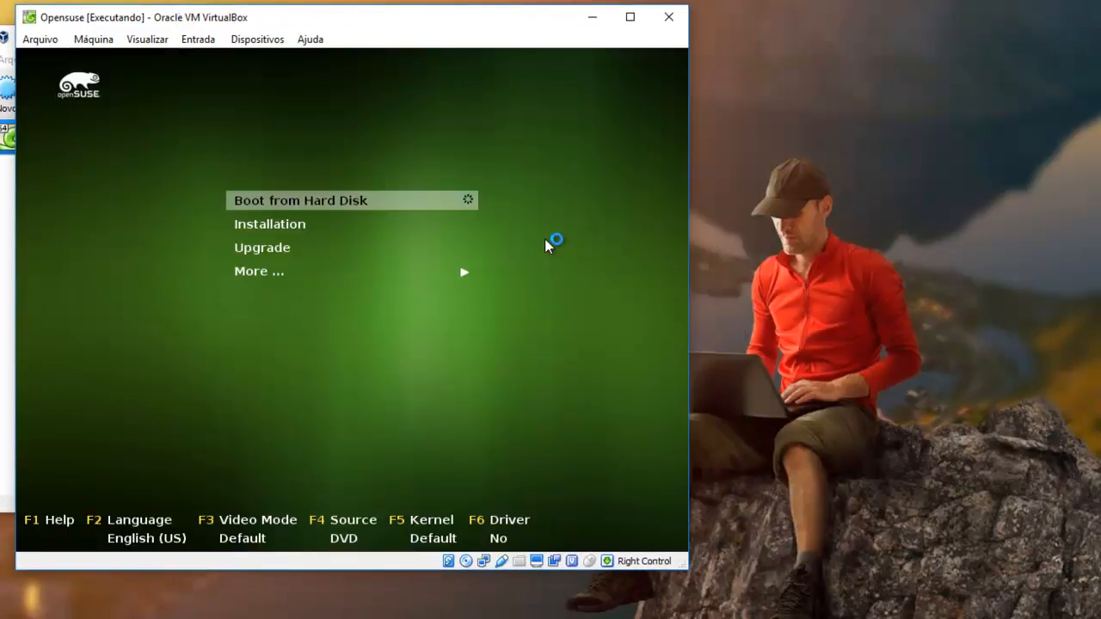
Set the boot menu language to Português (Brasil).
key("Down")
key("Up")
key("F2")
key("i")
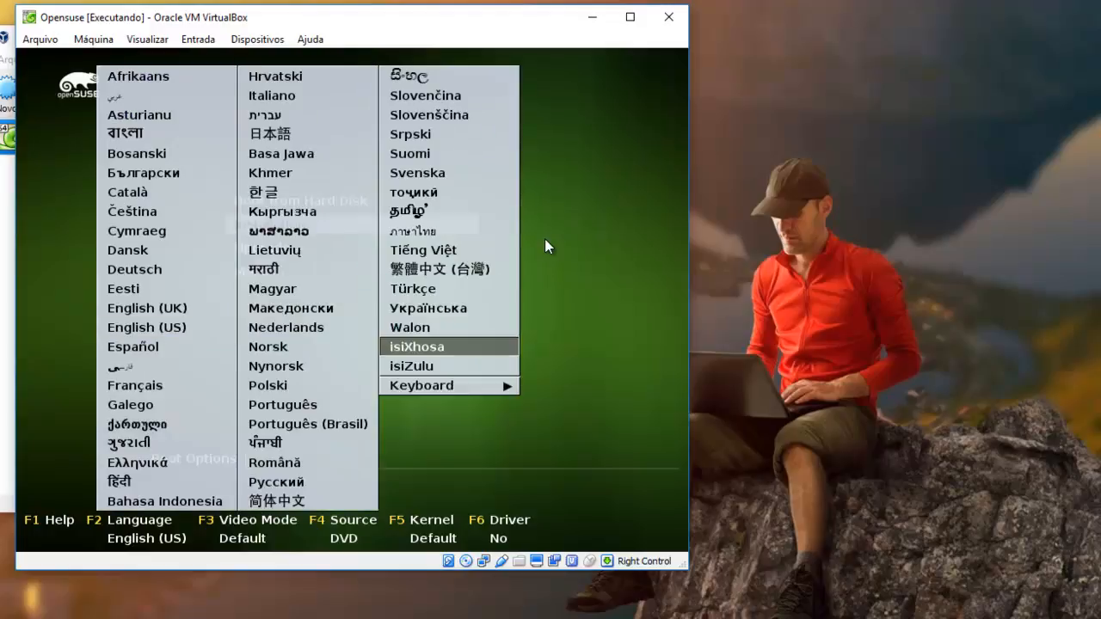
key("Up")
key("Up")
key("Left")
key("Down")
key("Down")
key("Down")
key("Down")
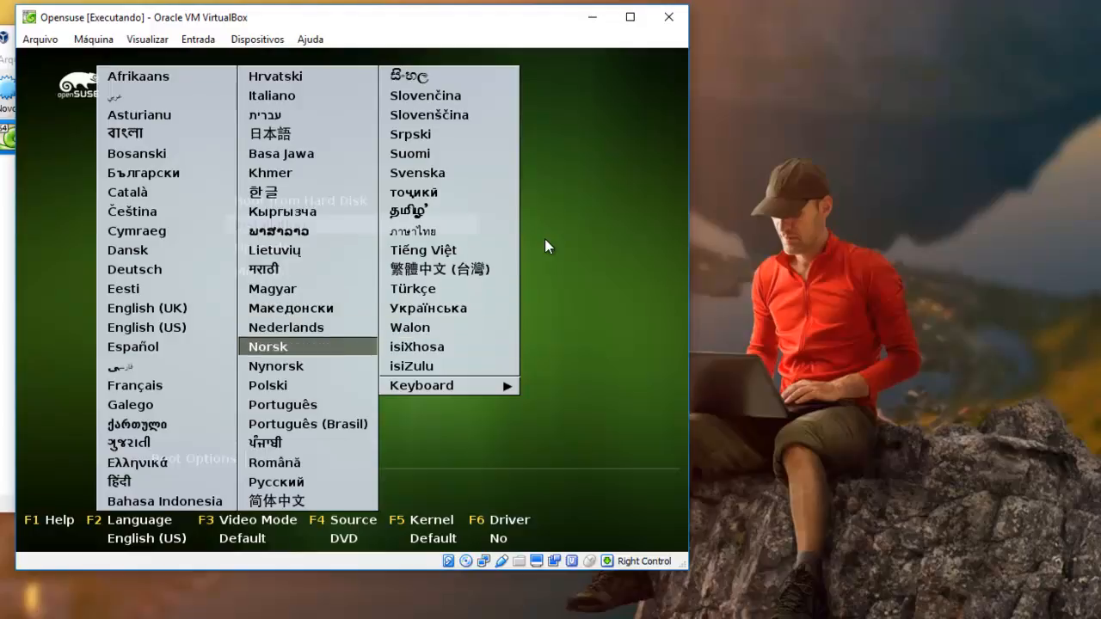
key("Down")
key("Down")
key("Return")
Boot the DVD's installation entry to launch the openSUSE installer.
key("Down")
key("Up")
key("Return")
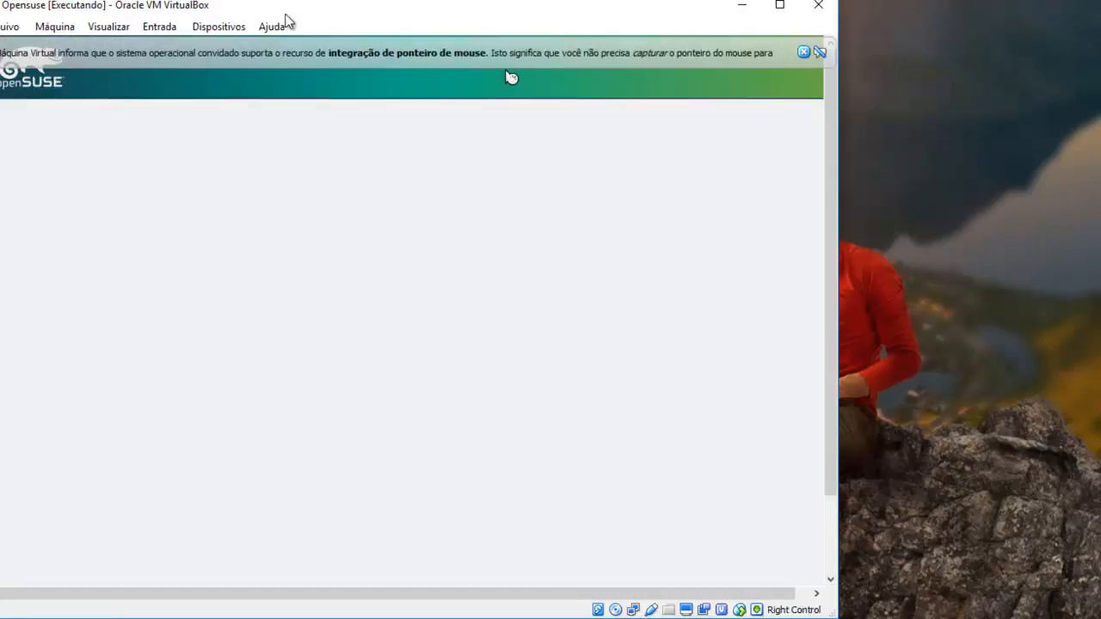
Switch the virtual machine window to scaled mode and confirm the change.
left_click_drag(193, 6, 222, 16)
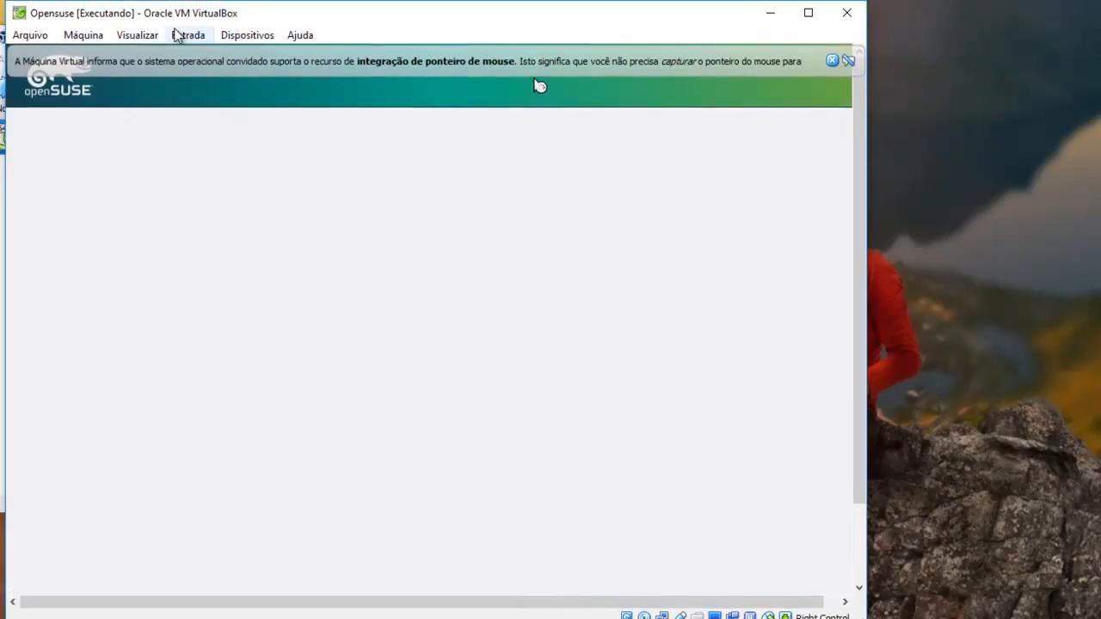
left_click(137, 34)
left_click(169, 101)
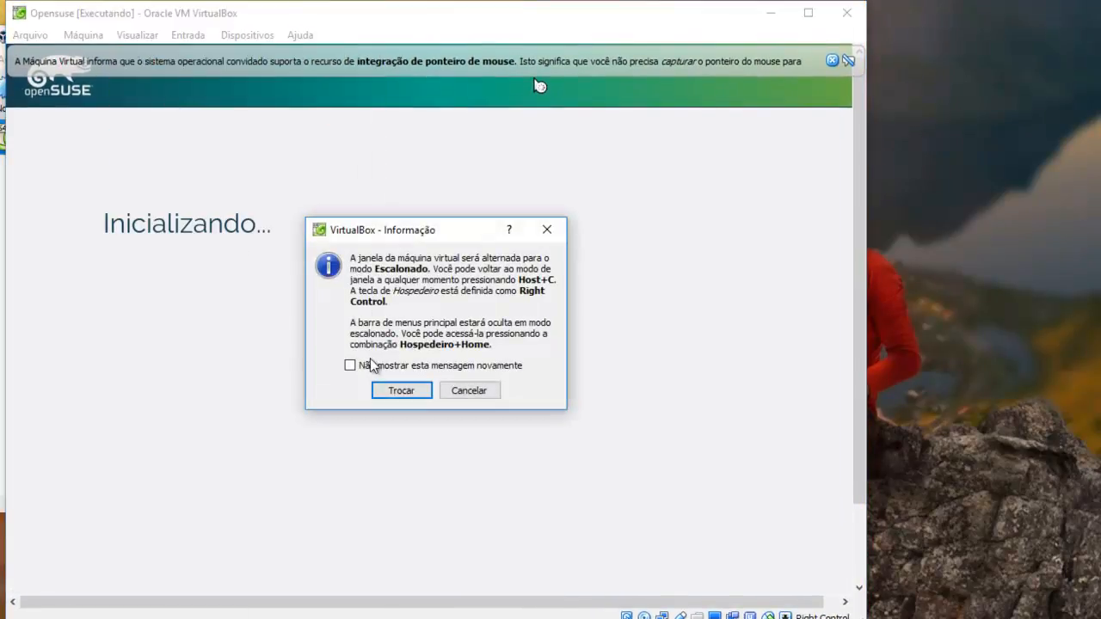
left_click(401, 390)
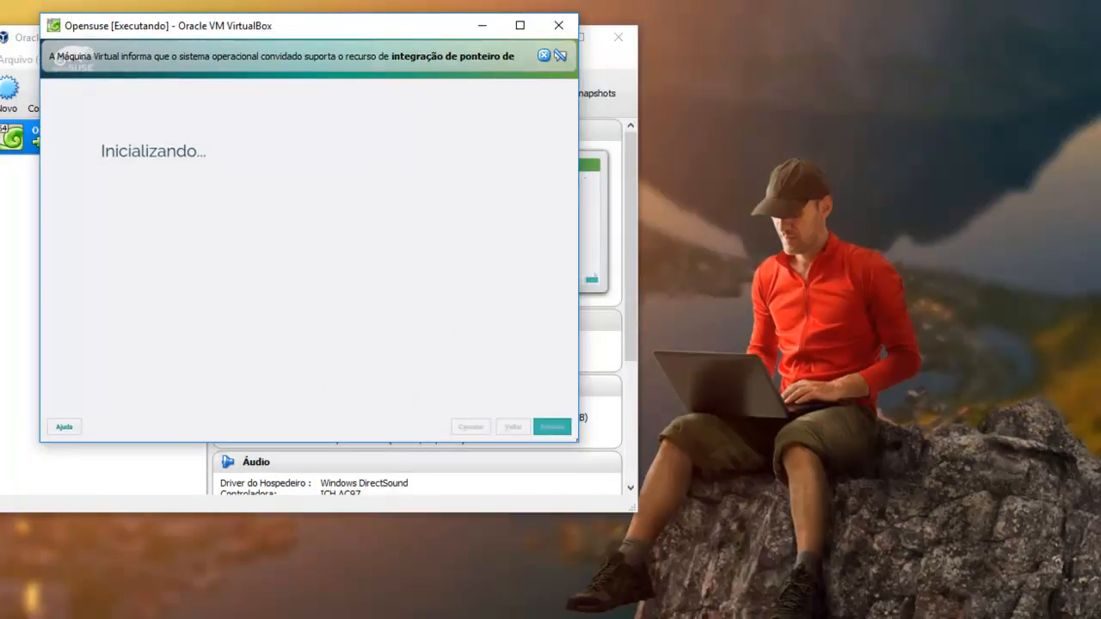
Enlarge the virtual machine window to fill most of the screen and dismiss the mouse integration notice.
left_click_drag(577, 441, 998, 610)
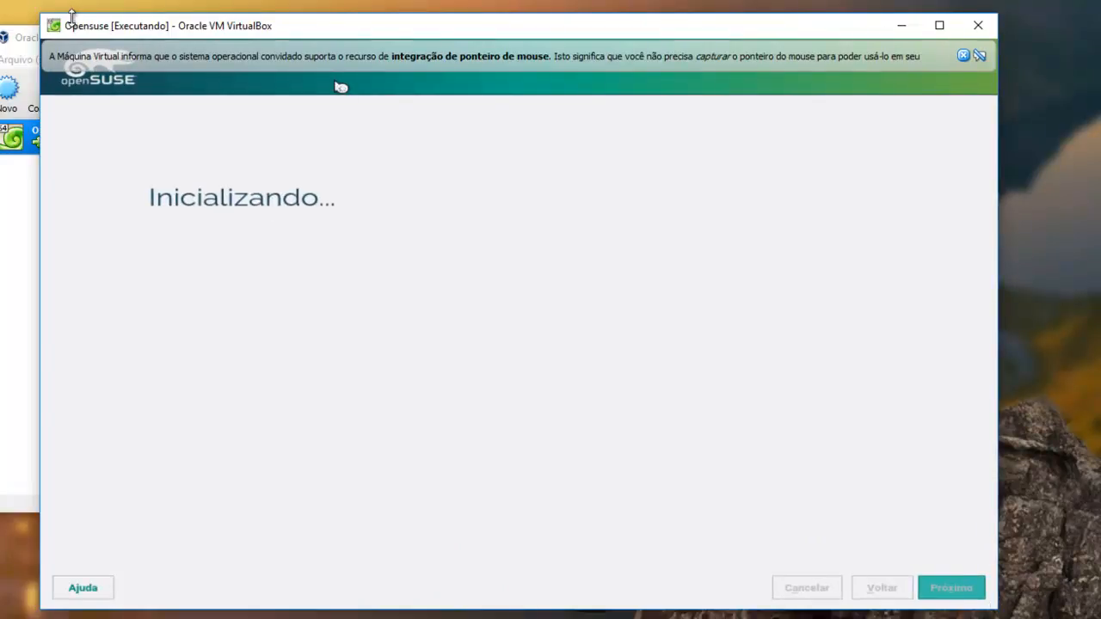
left_click_drag(39, 13, 28, 5)
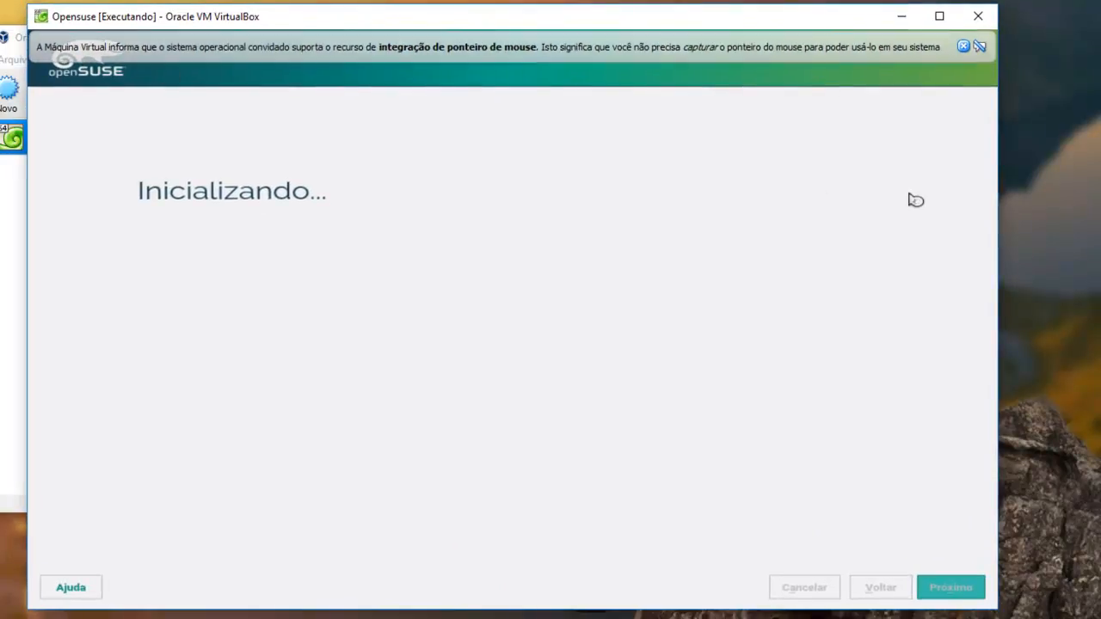
left_click(963, 48)
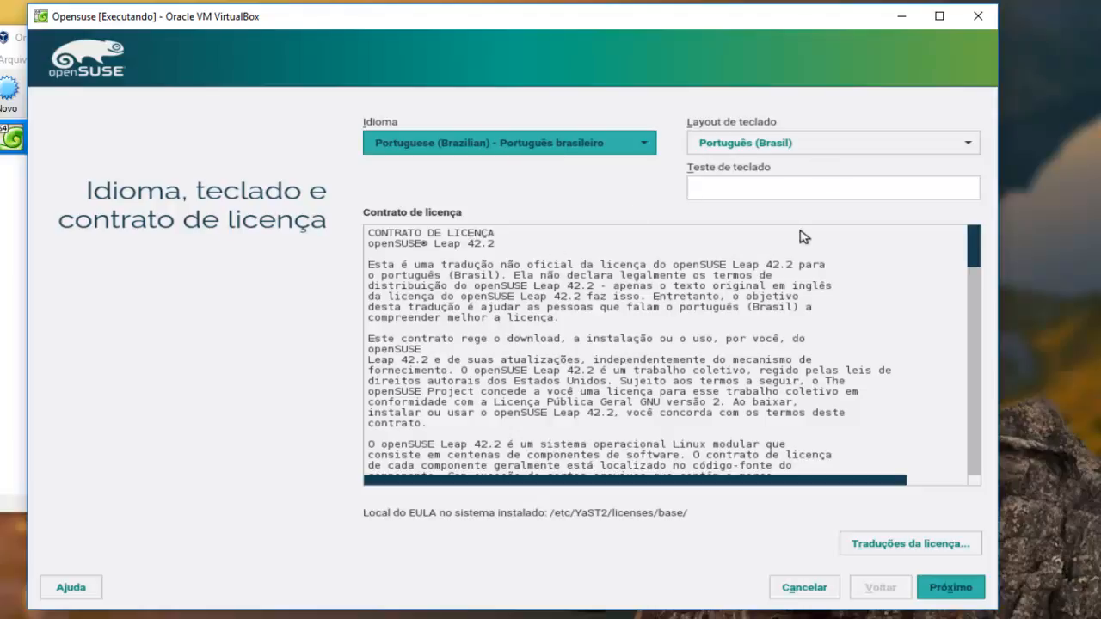
Test the Português (Brasil) keyboard layout with "çç" and continue to the suggested partitioning without adding online repositories or add-on products.
left_click(735, 189)
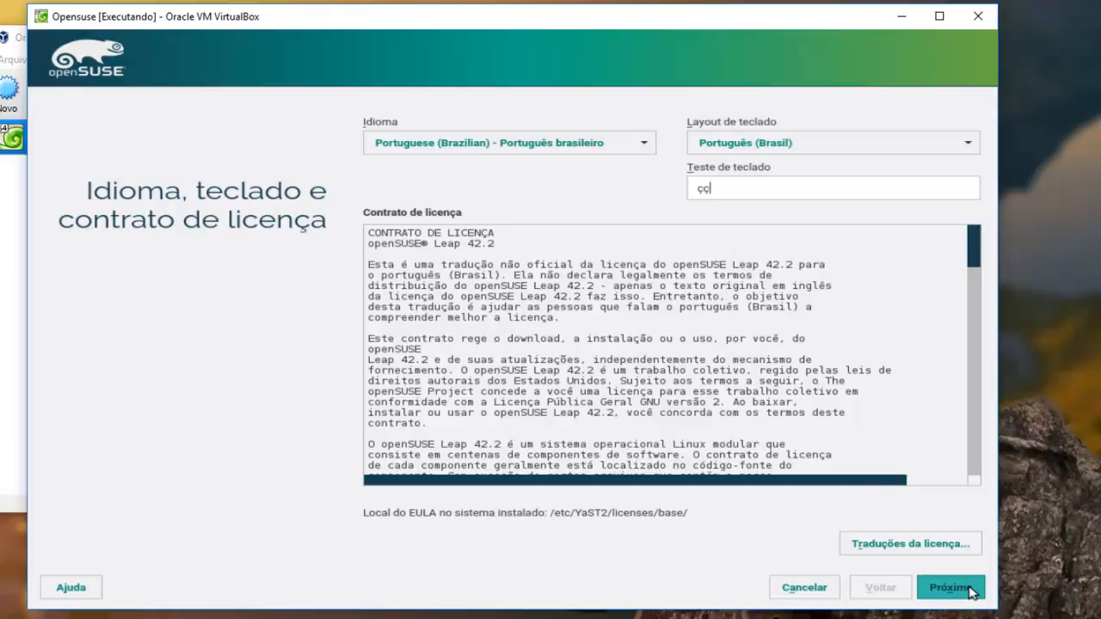
left_click(973, 589)
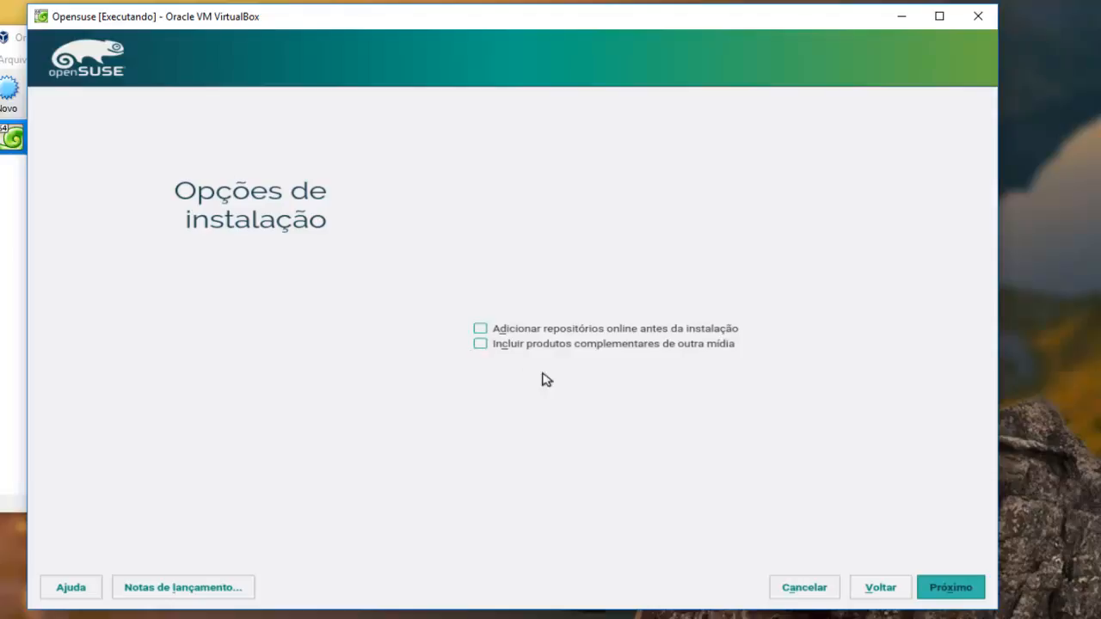
left_click(969, 589)
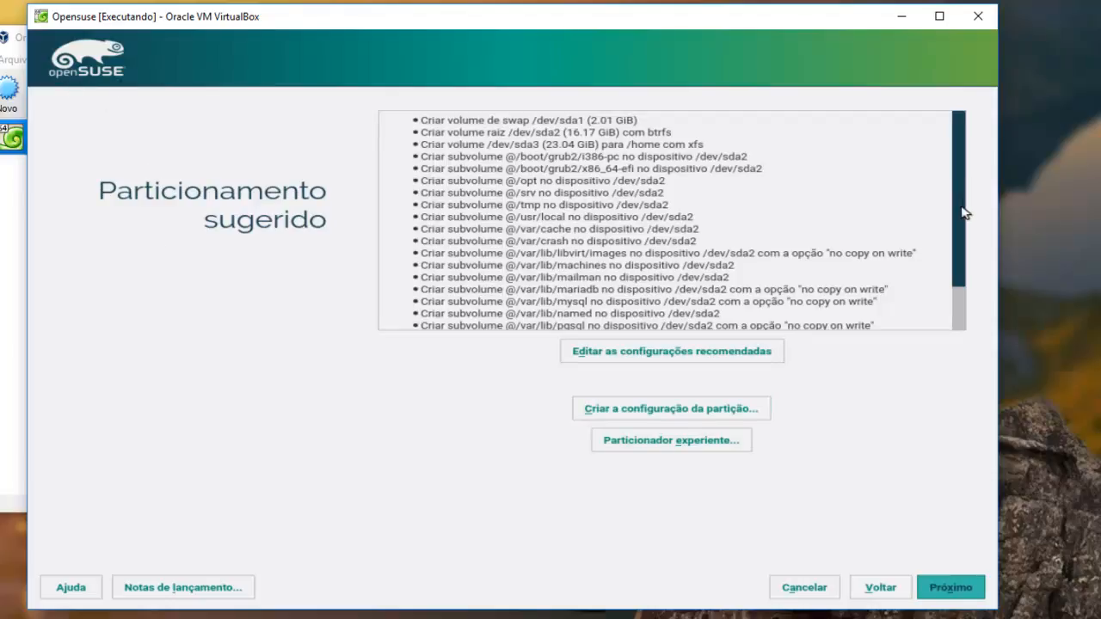
Review the suggested partitioning, open the expert partitioner, and rescan the devices to clear the proposed partitions.
left_click_drag(963, 213, 961, 187)
scroll(963, 185, "down", 2)
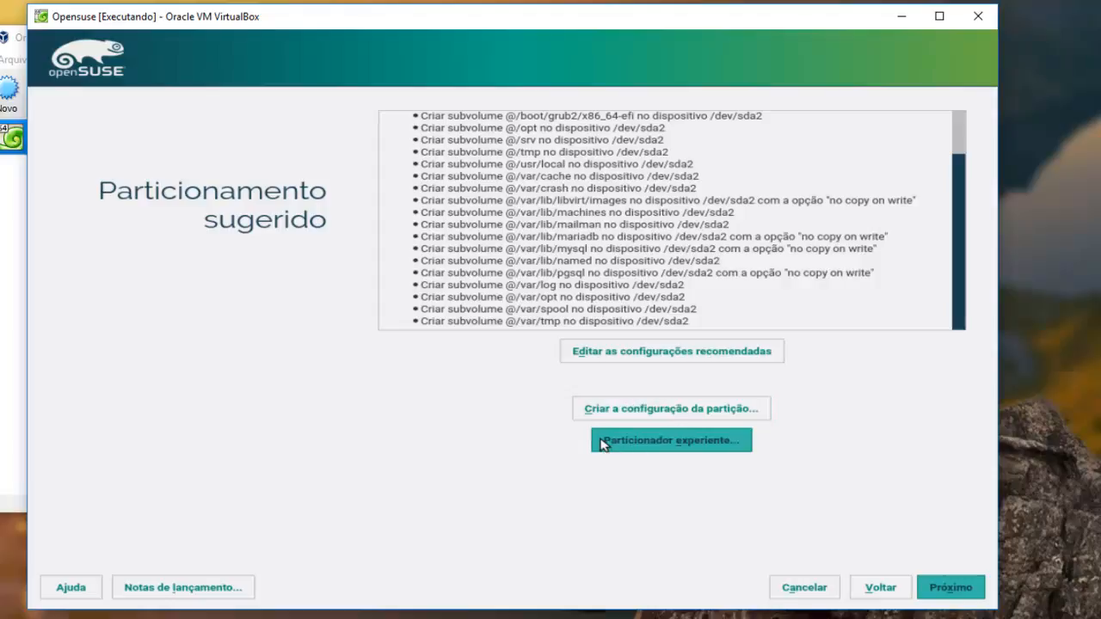
left_click(682, 447)
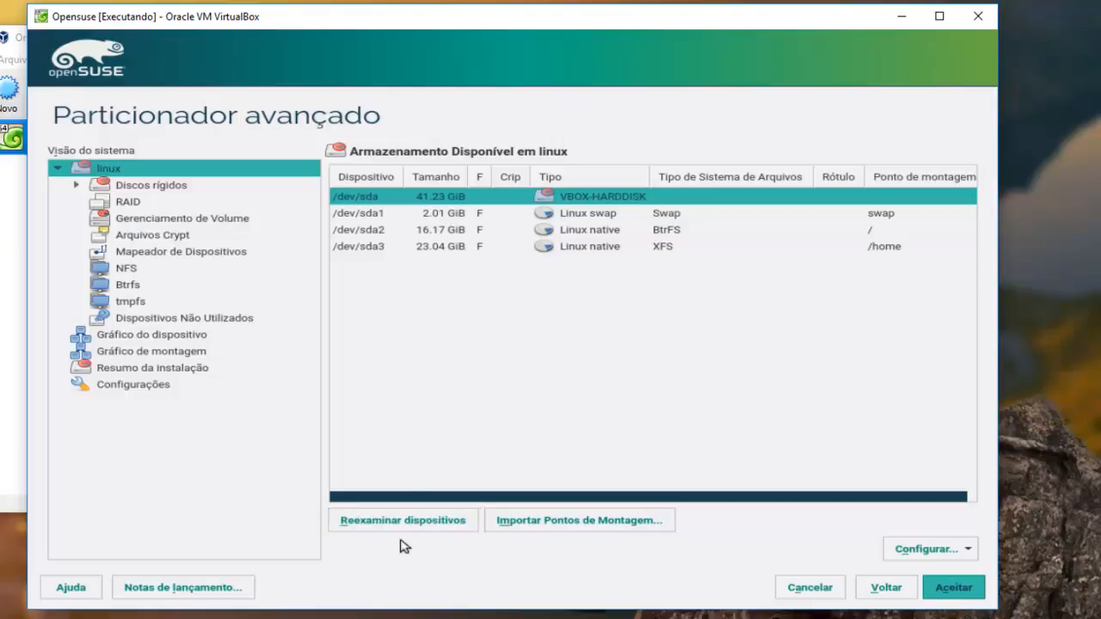
left_click(371, 525)
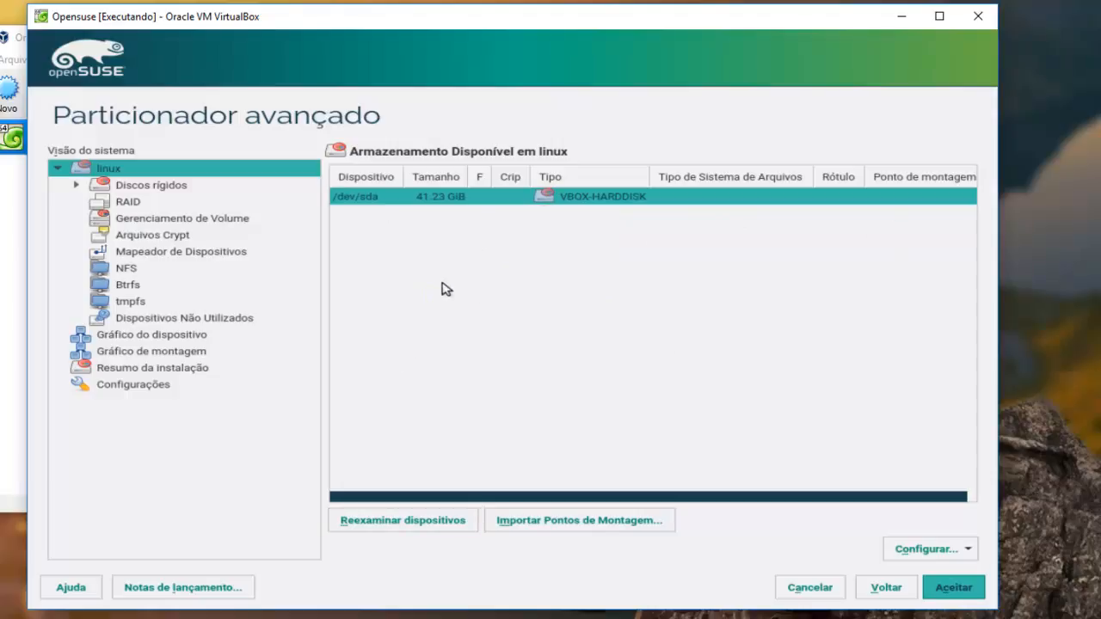
Add a primary partition on /dev/sda with a custom size of 4 GiB.
right_click(439, 201)
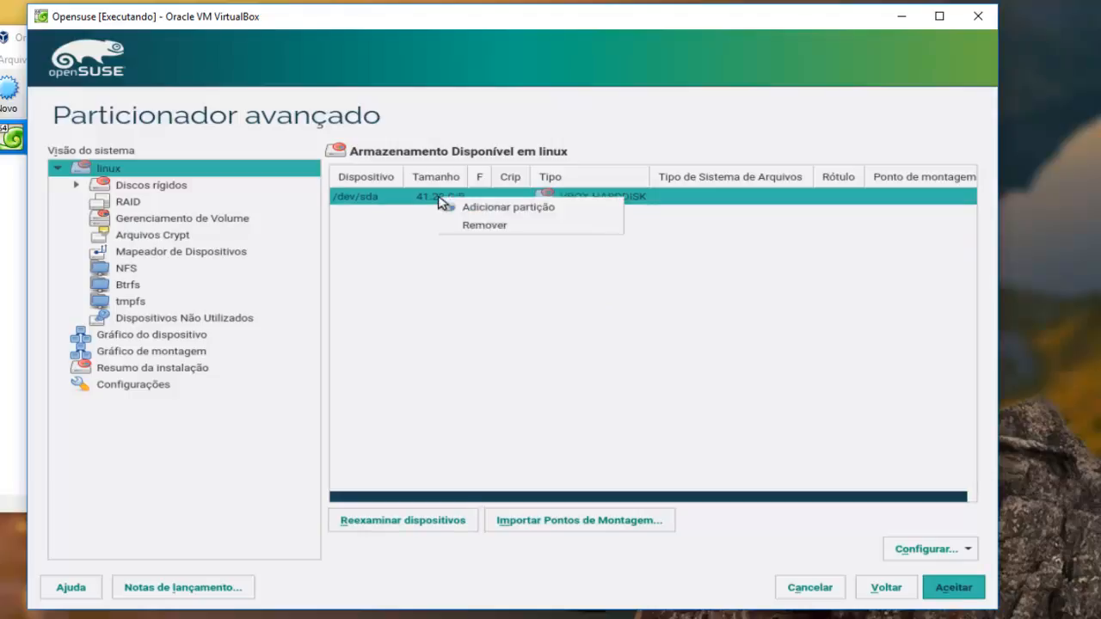
left_click(533, 208)
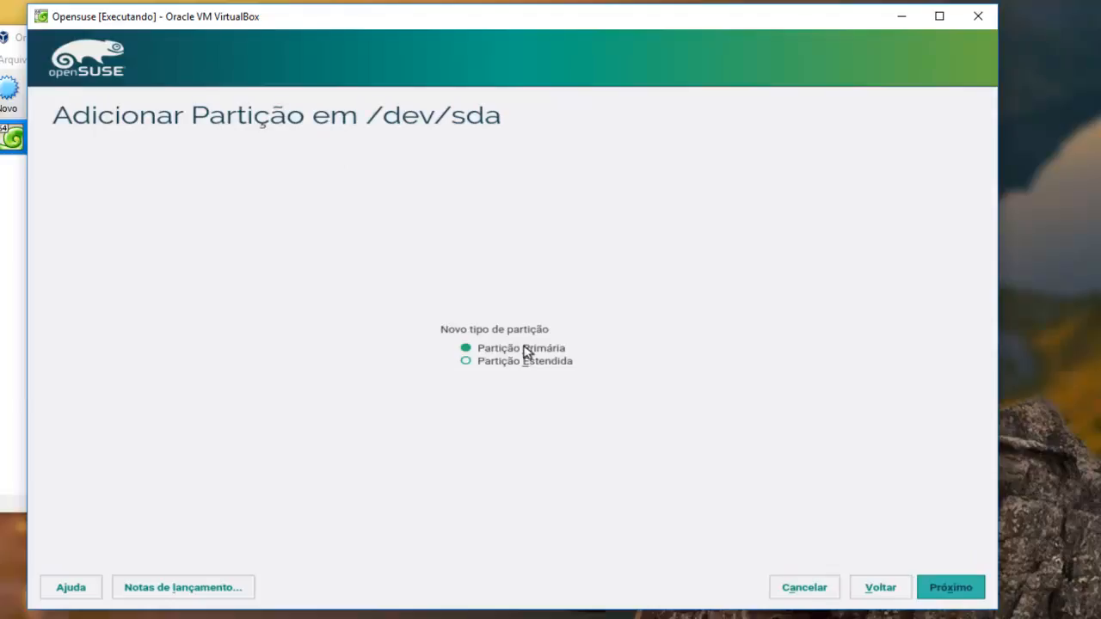
left_click(931, 593)
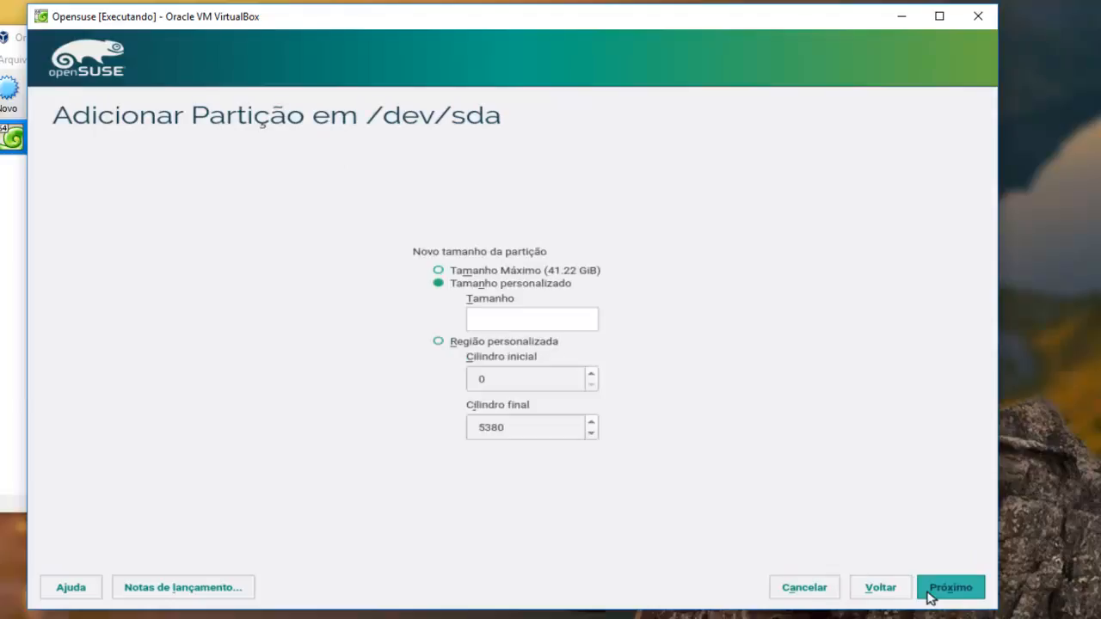
left_click_drag(490, 318, 478, 318)
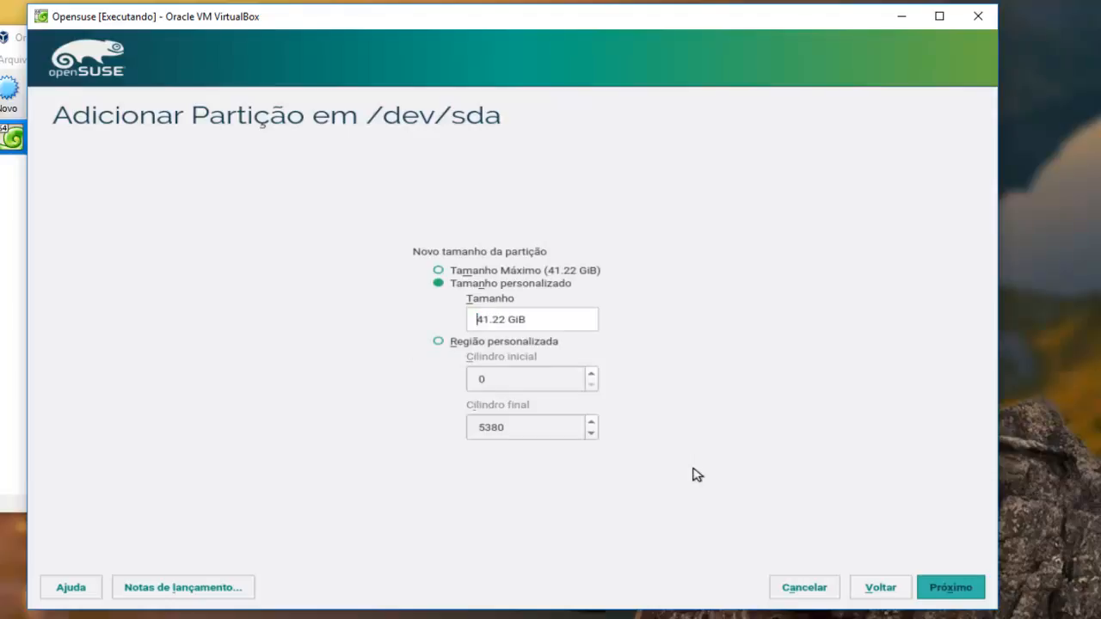
key("Delete")
key("Delete")
key("Delete")
key("Return")
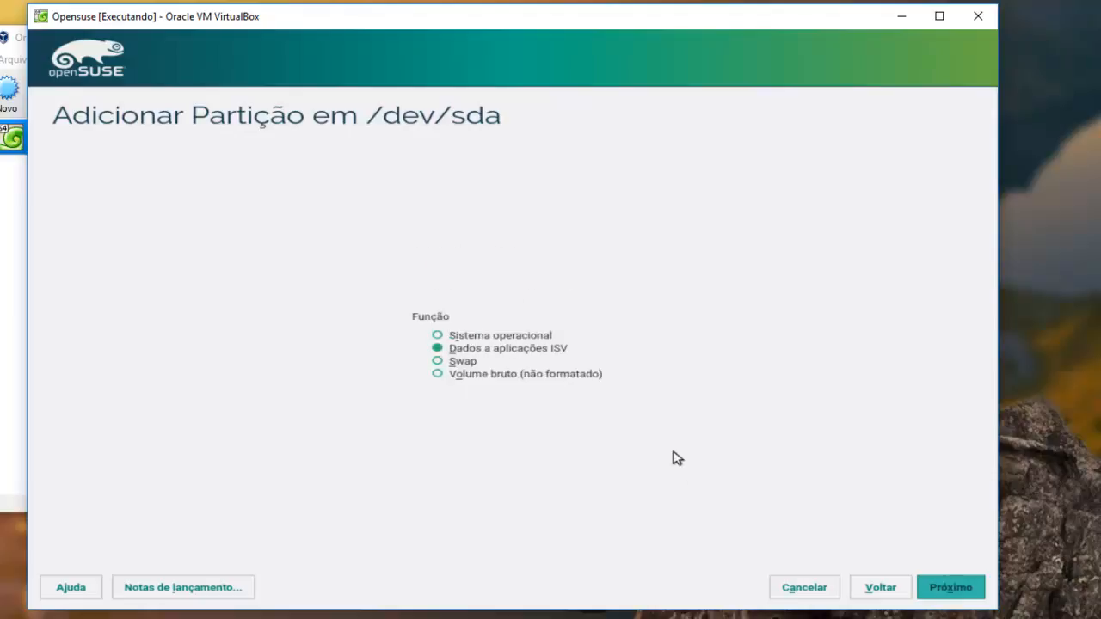
Give the new partition the Swap role and finish it with the Swap file system and swap mount point.
left_click(438, 362)
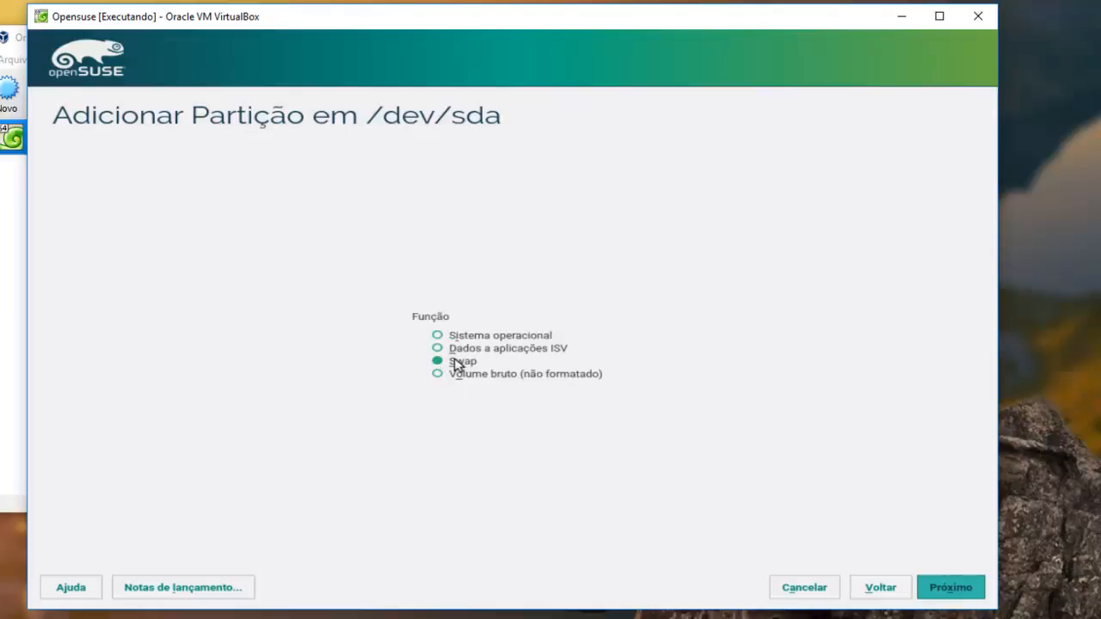
left_click(950, 587)
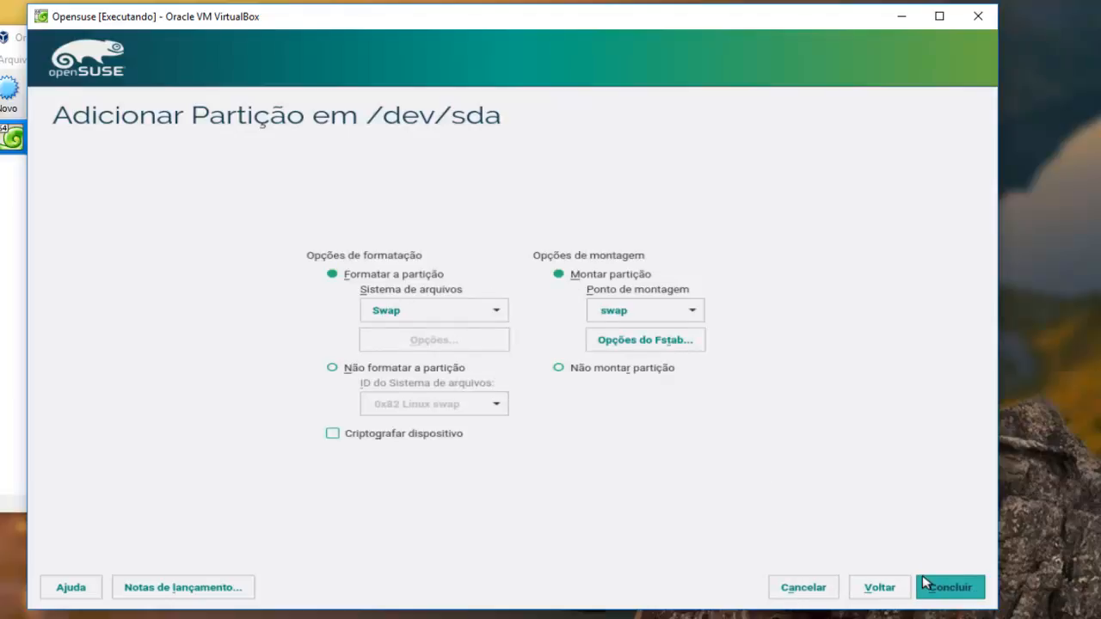
left_click(949, 588)
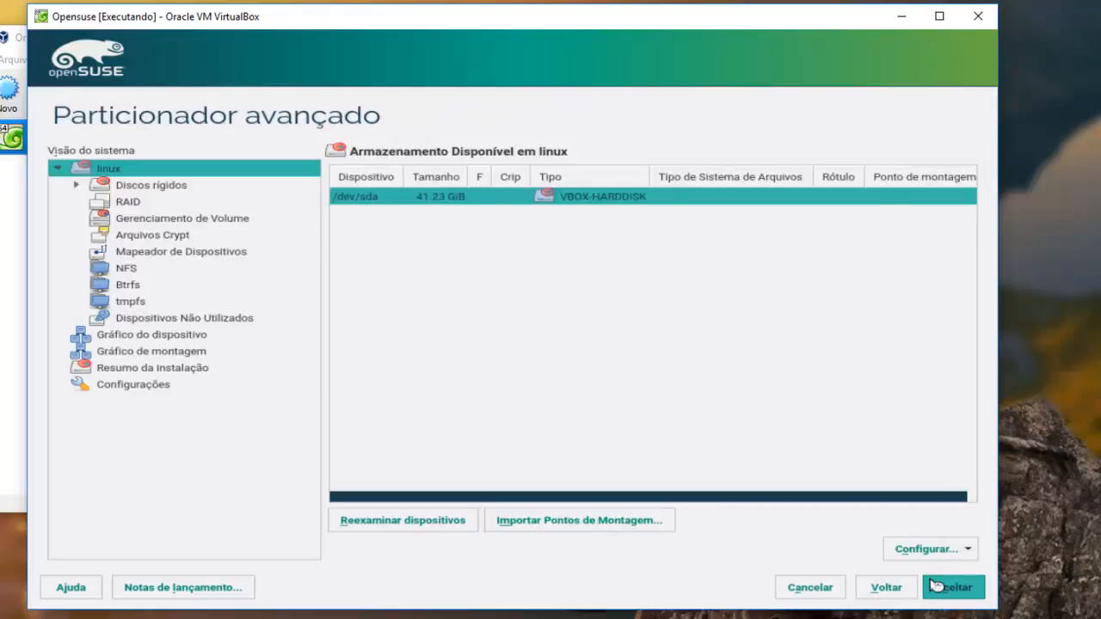
Add a second primary partition on /dev/sda with the remaining 37.22 GiB.
left_click(436, 197)
right_click(435, 202)
left_click(470, 217)
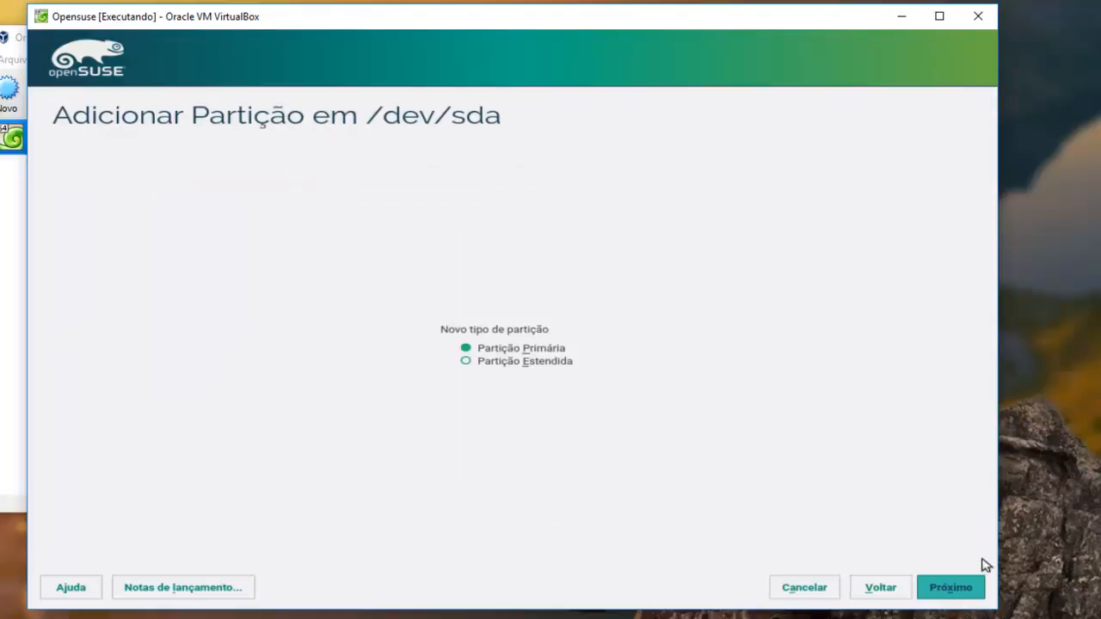
left_click(961, 599)
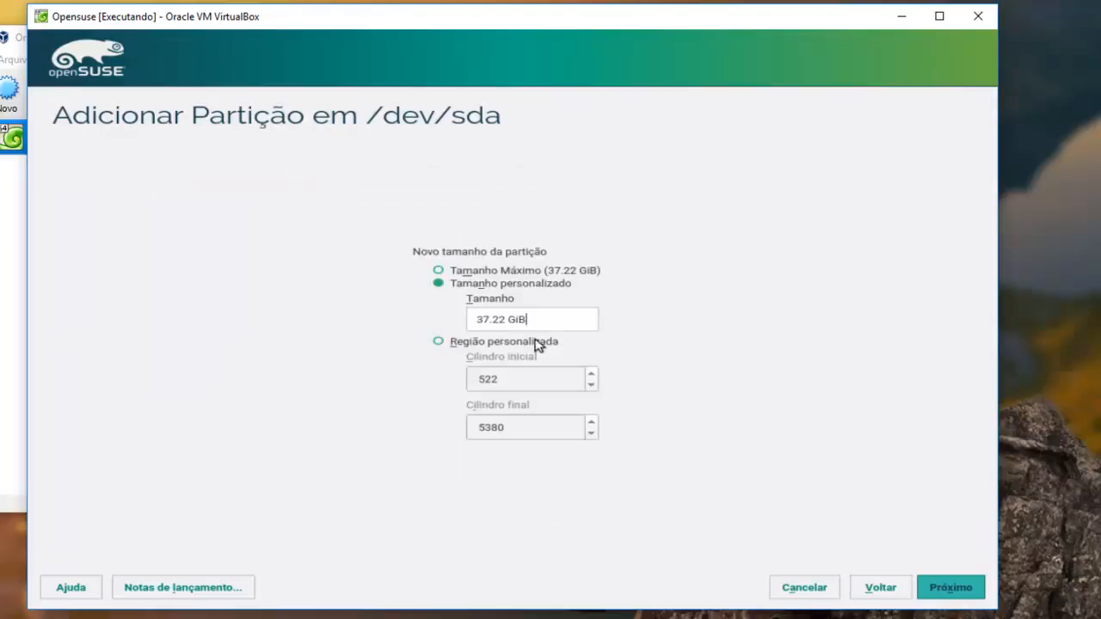
left_click(961, 597)
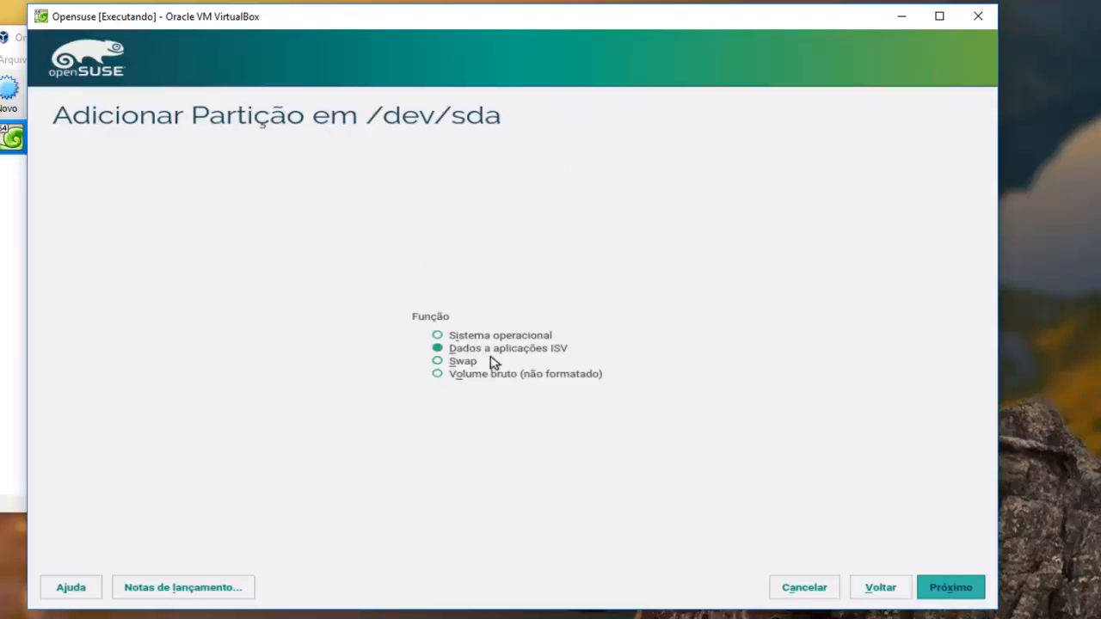
Give the new partition the operating system role, format it as Ext4 and mount it at /.
left_click(436, 338)
left_click(941, 586)
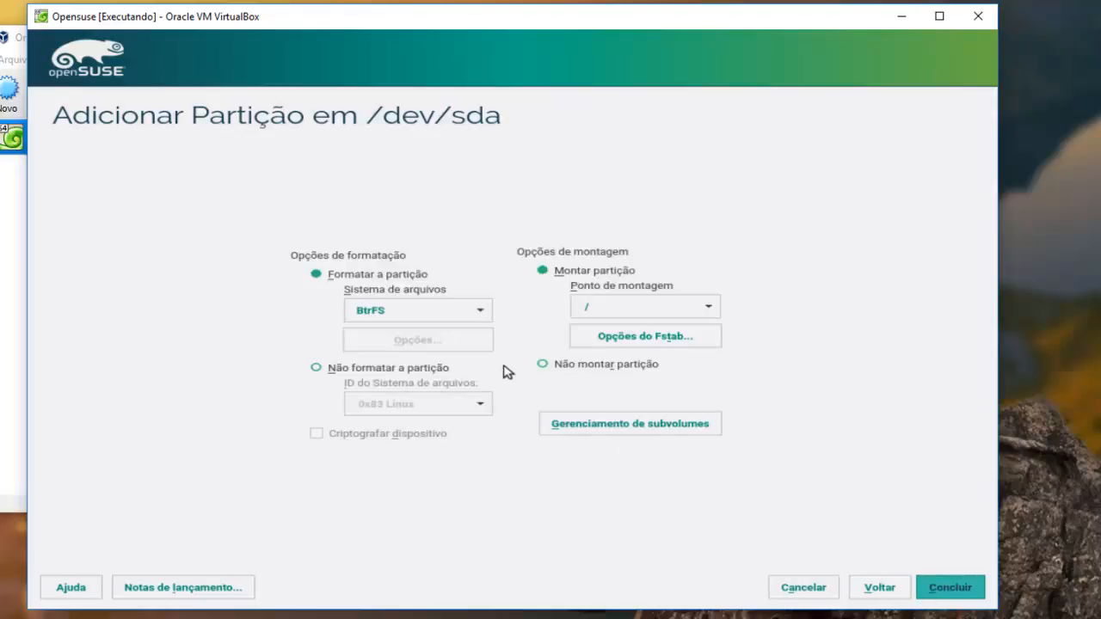
left_click(427, 320)
left_click(403, 366)
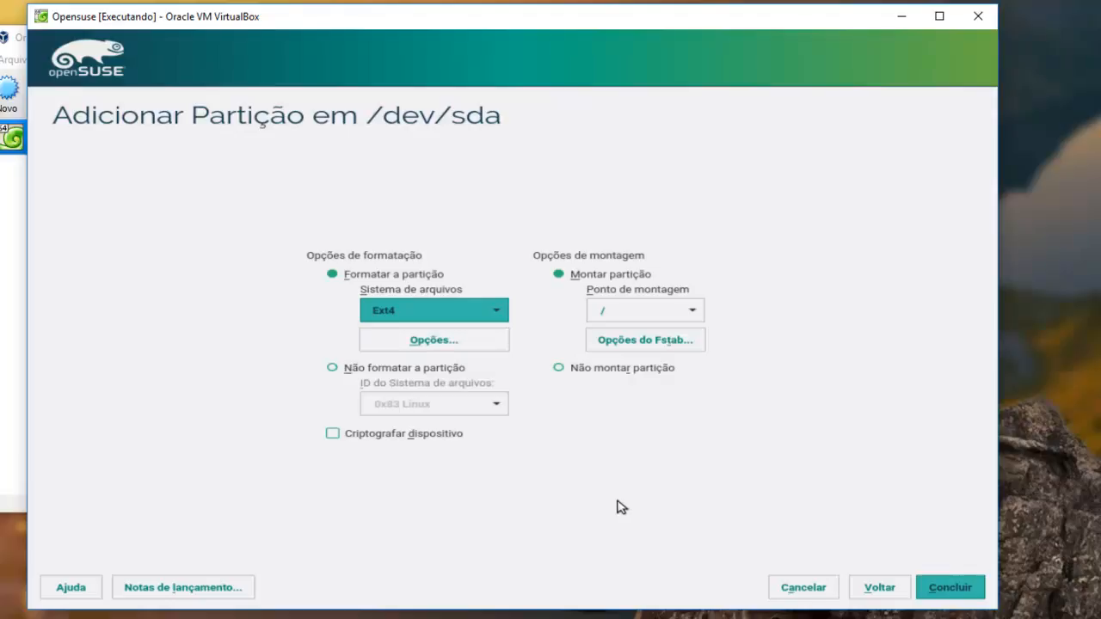
left_click(943, 590)
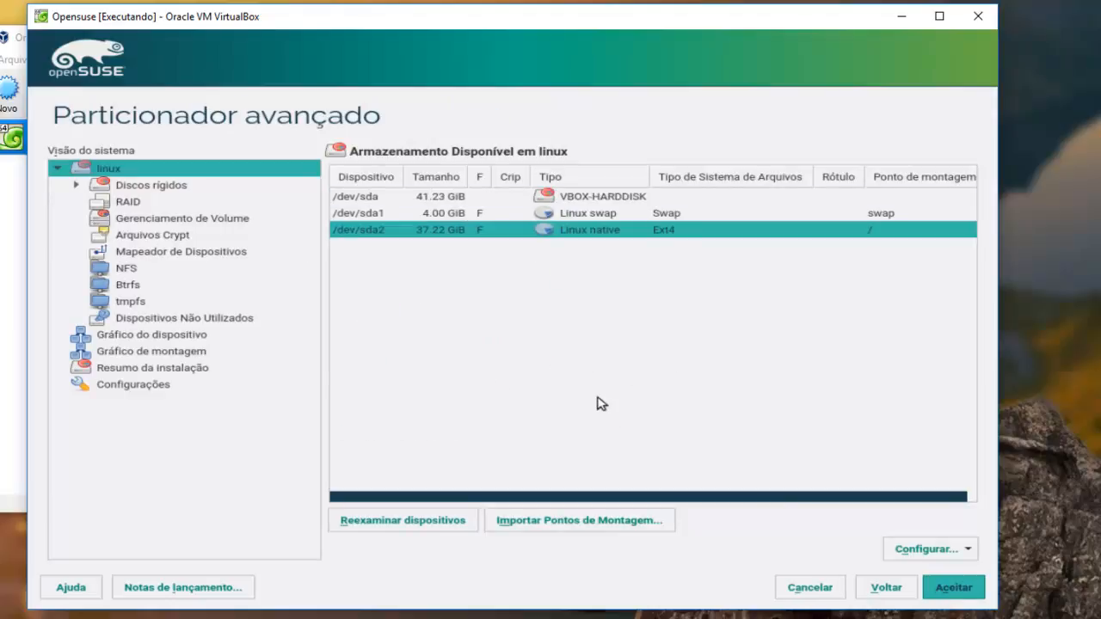
Accept the partition layout and continue with the Brasil / São Paulo time zone and the KDE Plasma desktop.
left_click(946, 590)
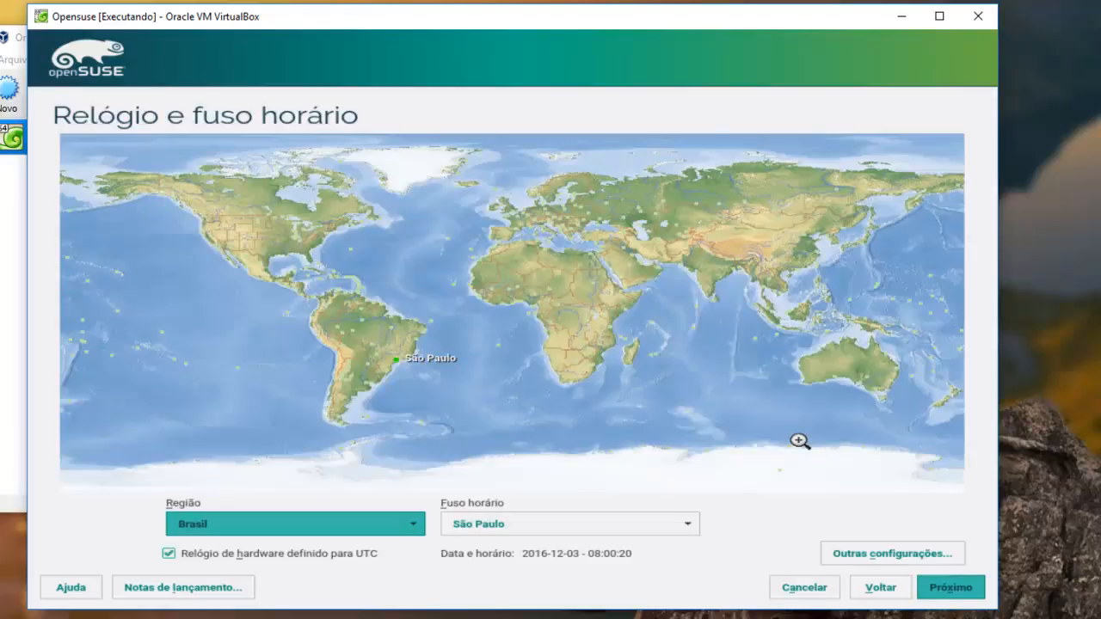
left_click(941, 590)
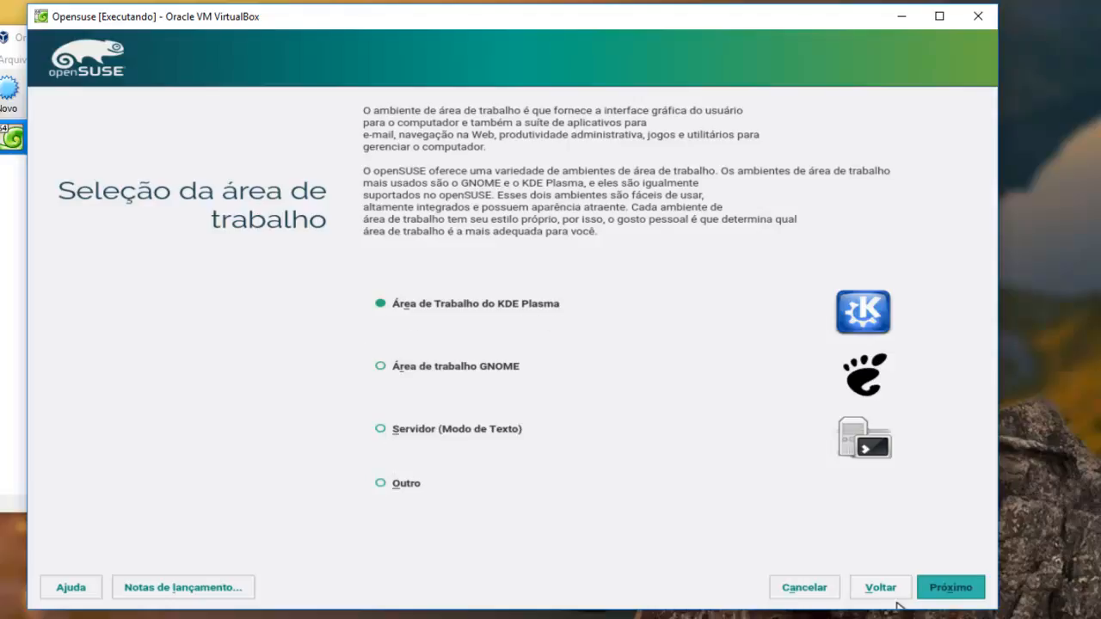
left_click(949, 590)
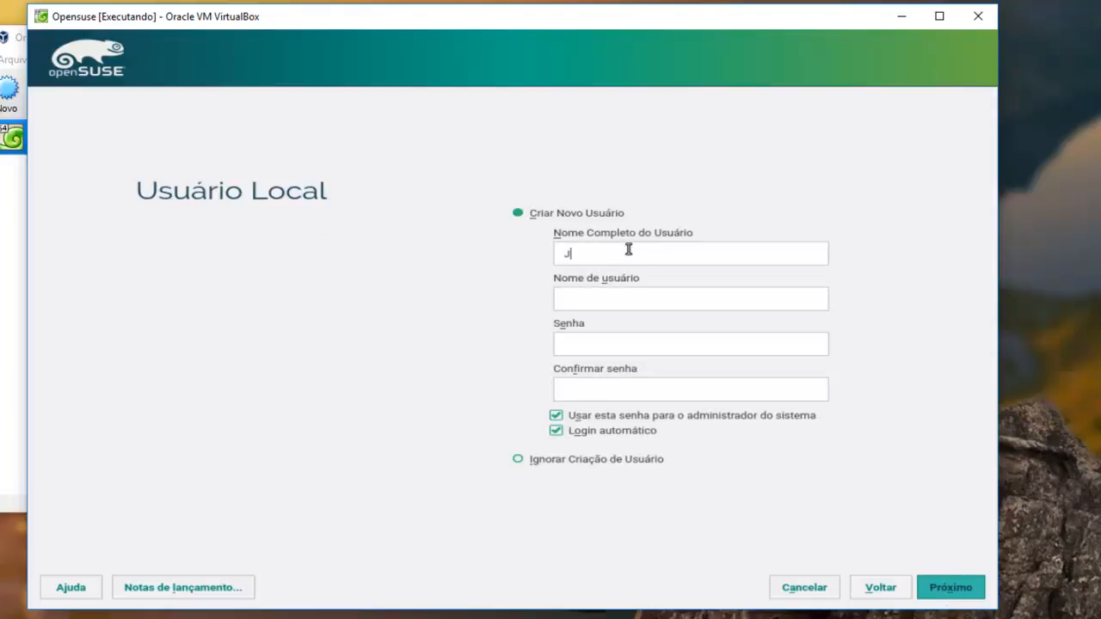
Create the local user with full name, username and confirmed password, accepting the simple password.
key("Tab")
key("Tab")
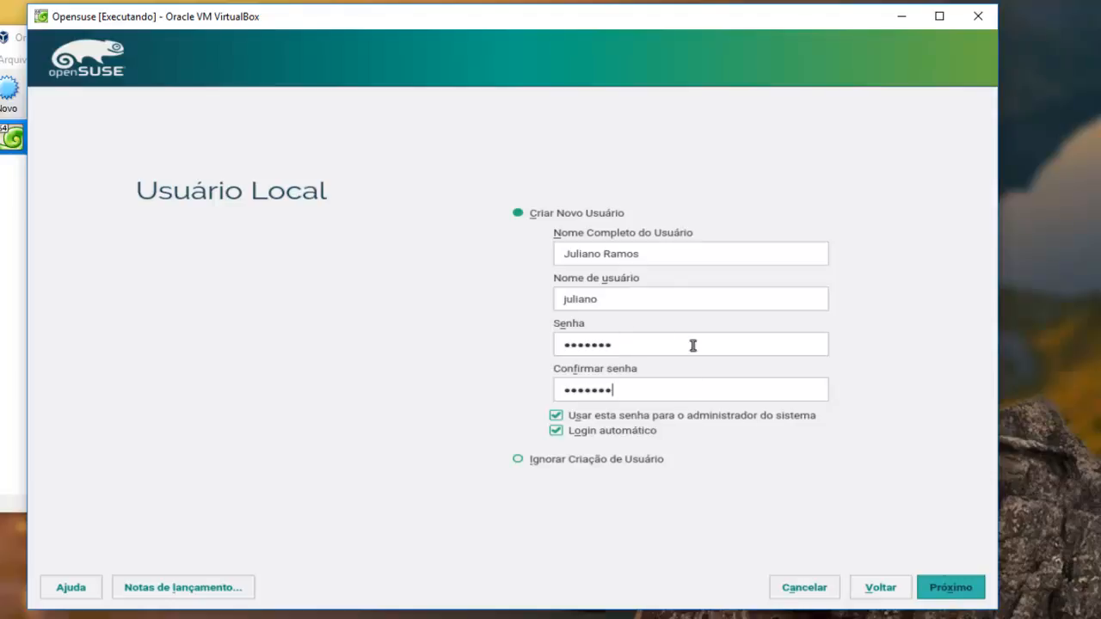
left_click(971, 592)
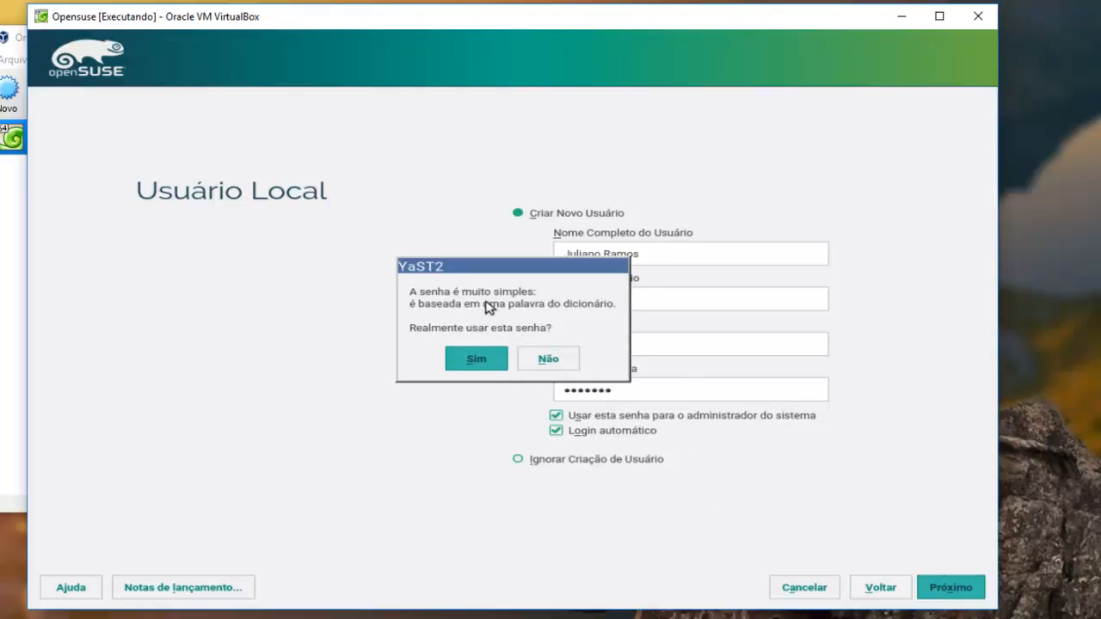
left_click(474, 359)
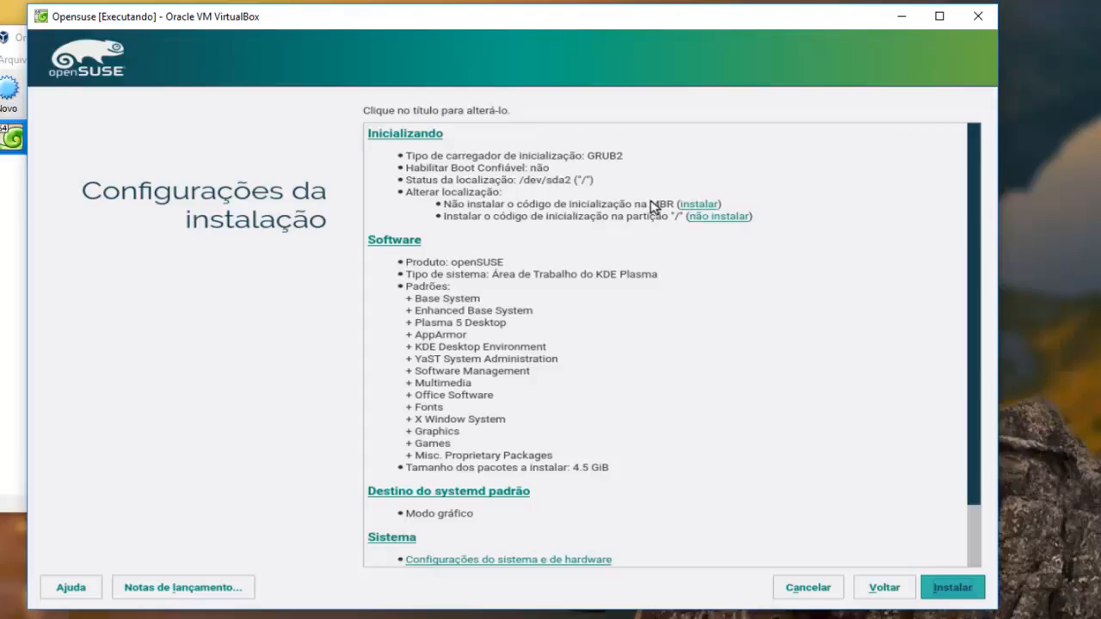
Enable installing the boot code in the MBR while keeping it on the "/" partition as well.
left_click(708, 207)
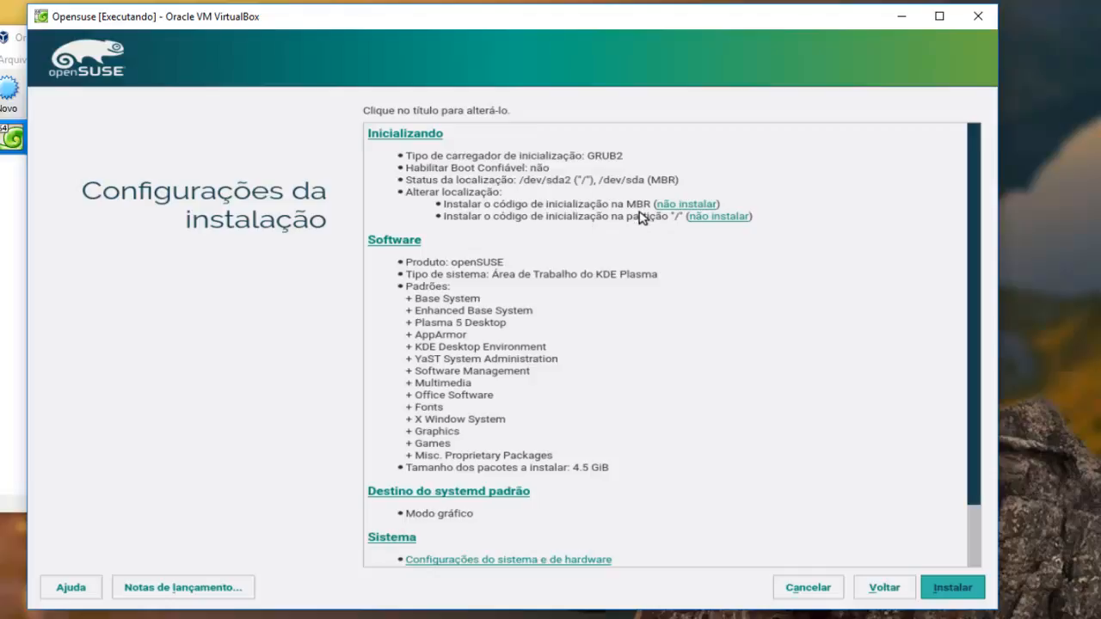
left_click(712, 218)
left_click(723, 217)
scroll(583, 430, "down", 2)
right_click(584, 430)
left_click(751, 339)
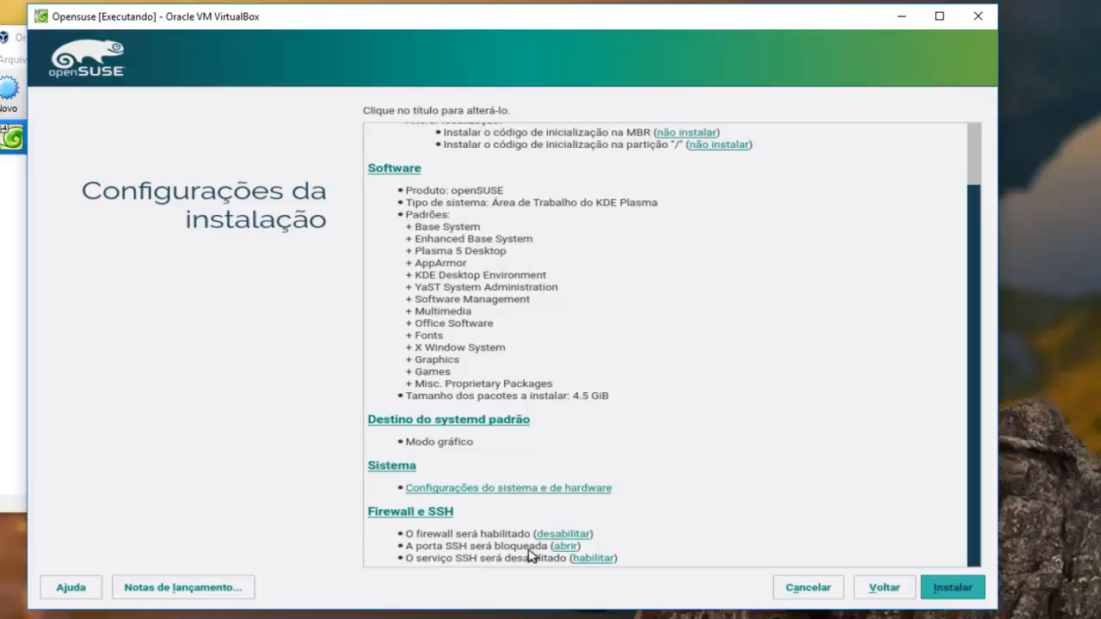
Open the SSH port, enable the SSH service, and start the installation with these settings.
left_click(564, 546)
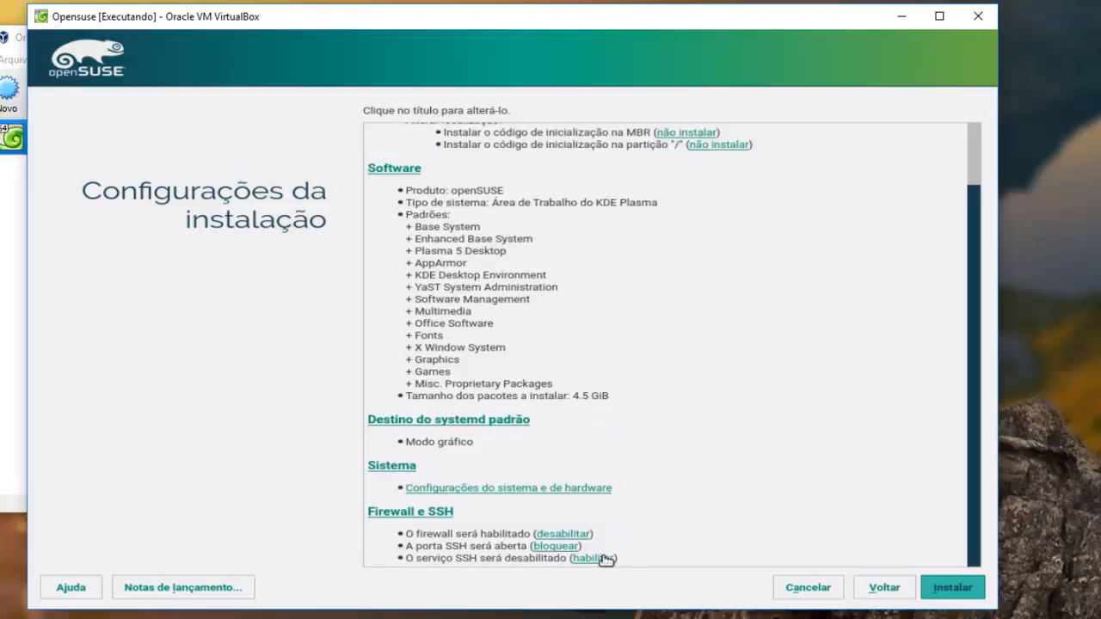
left_click(601, 558)
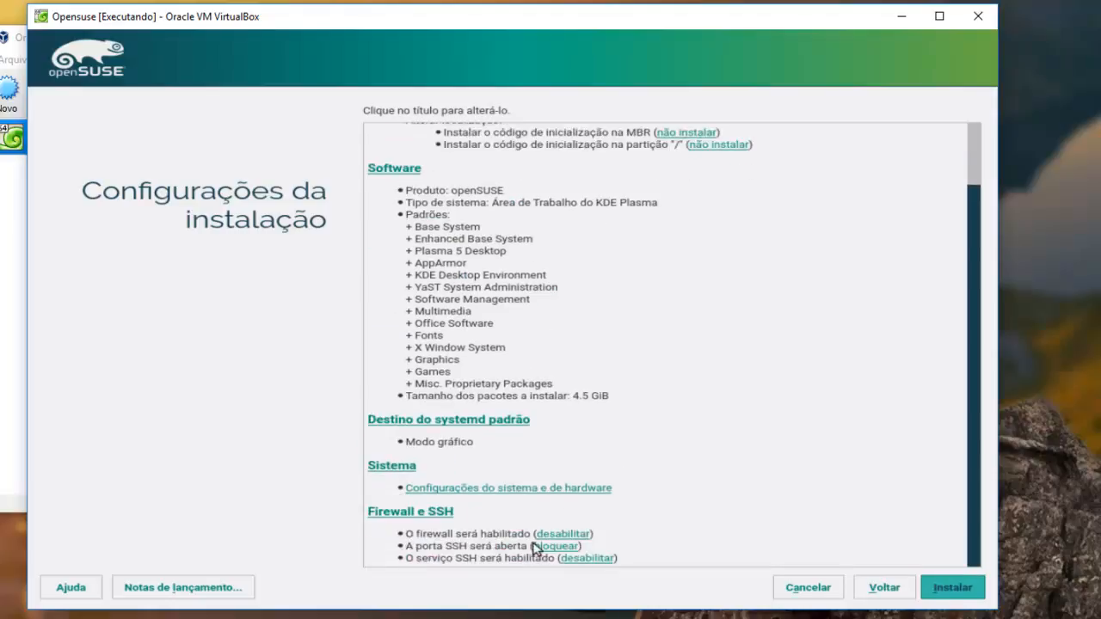
left_click(953, 589)
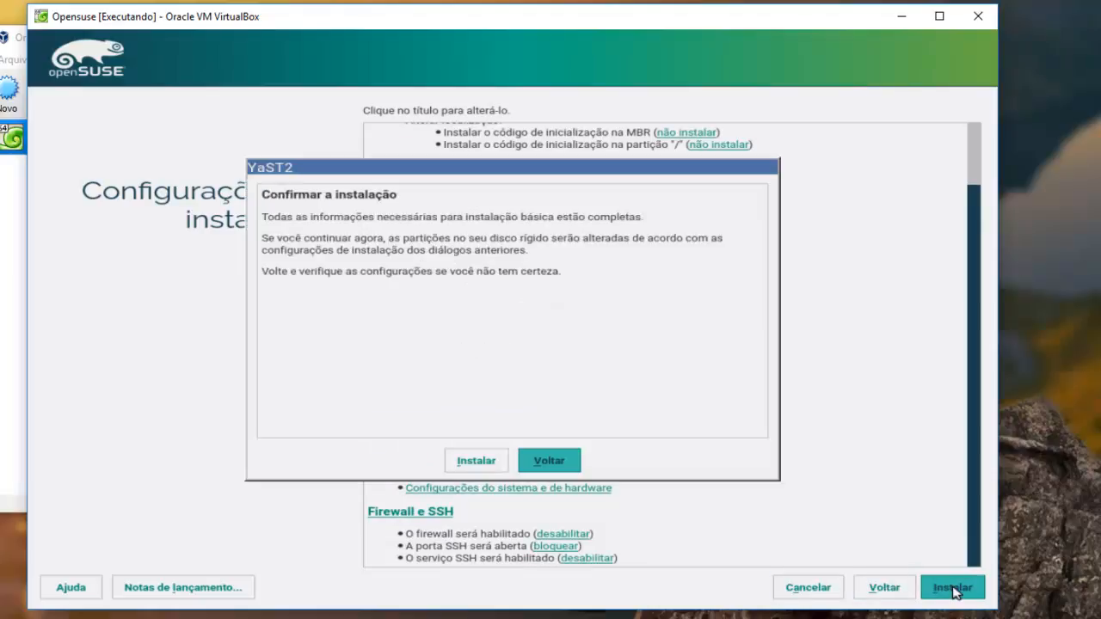
left_click(479, 465)
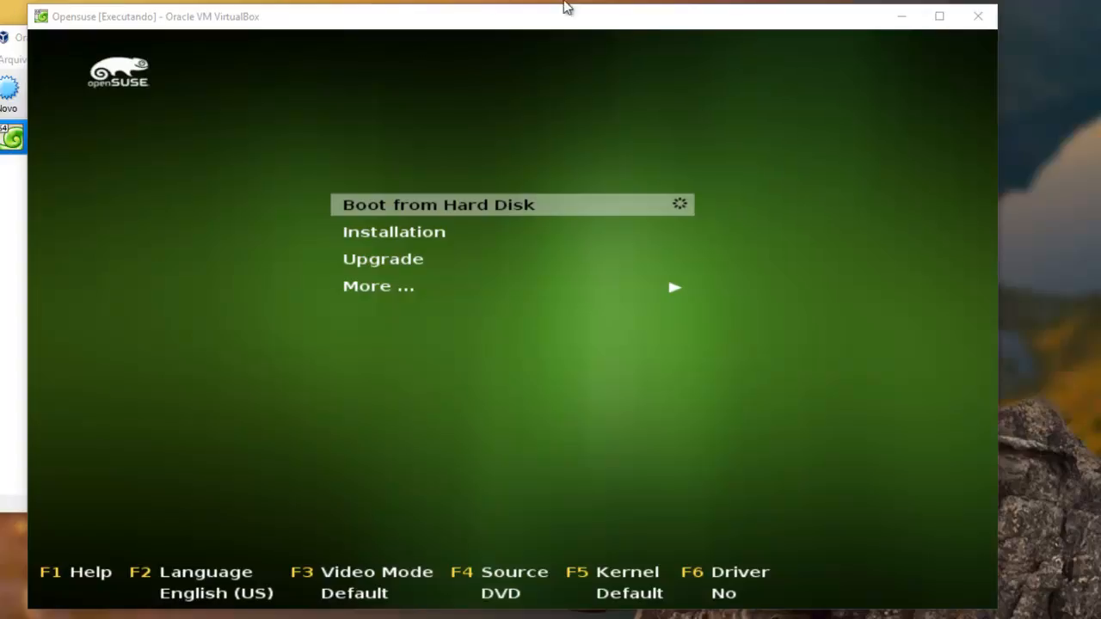
Power off the Opensuse virtual machine from its boot menu screen.
left_click(977, 18)
left_click(491, 328)
left_click(449, 368)
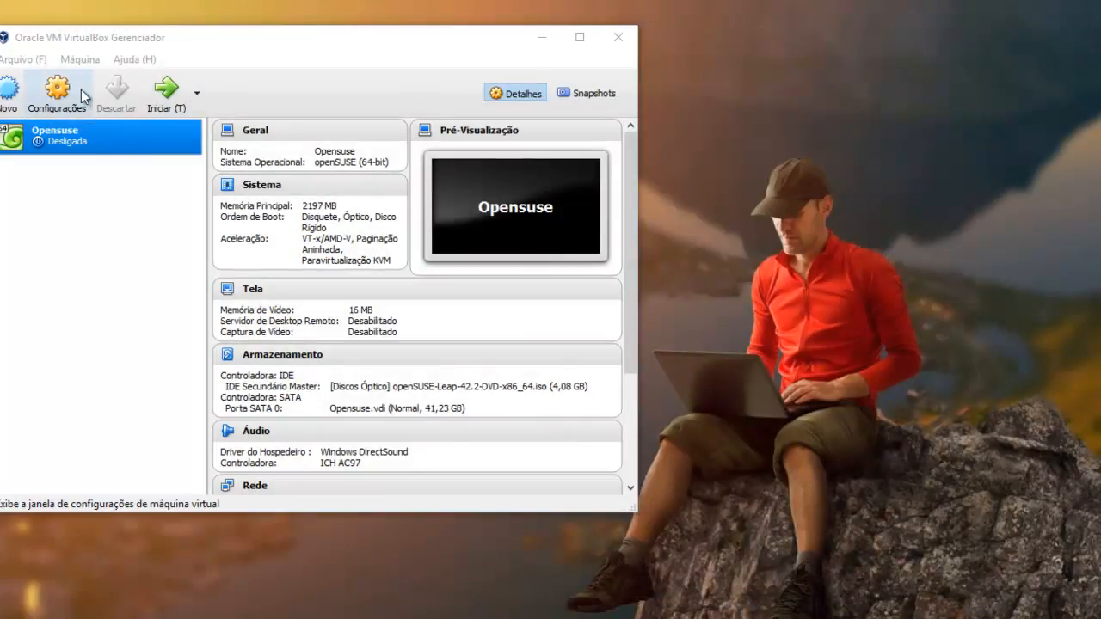
Move the hard disk (Disco Rígido) to the first place in the Opensuse machine's boot order and save the settings.
left_click(81, 90)
left_click(54, 173)
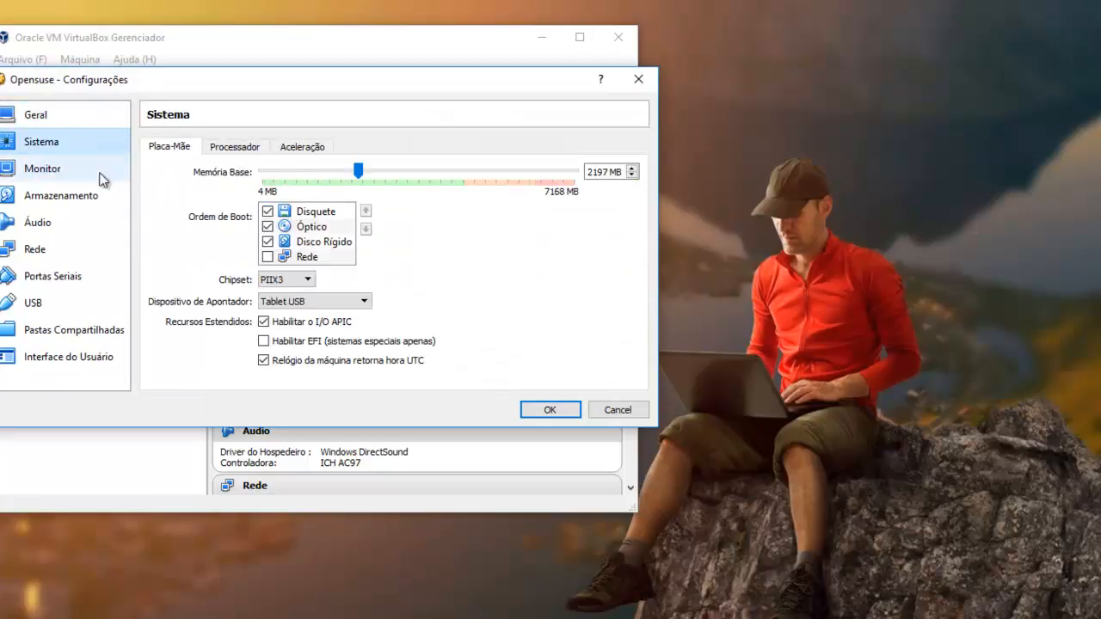
left_click(319, 242)
left_click(367, 213)
left_click(367, 213)
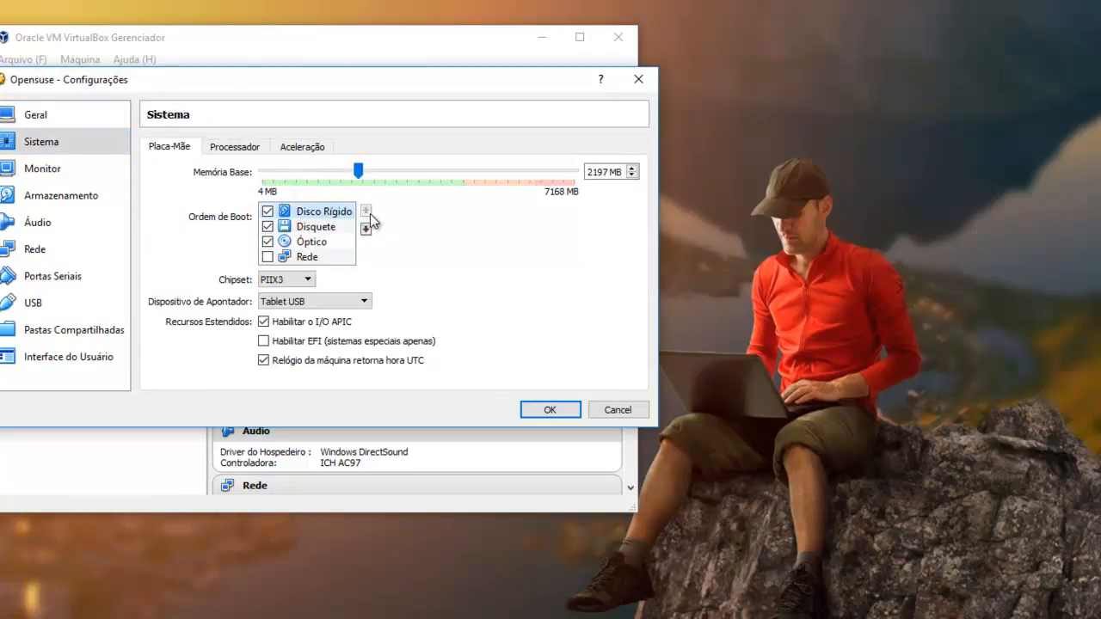
left_click(548, 411)
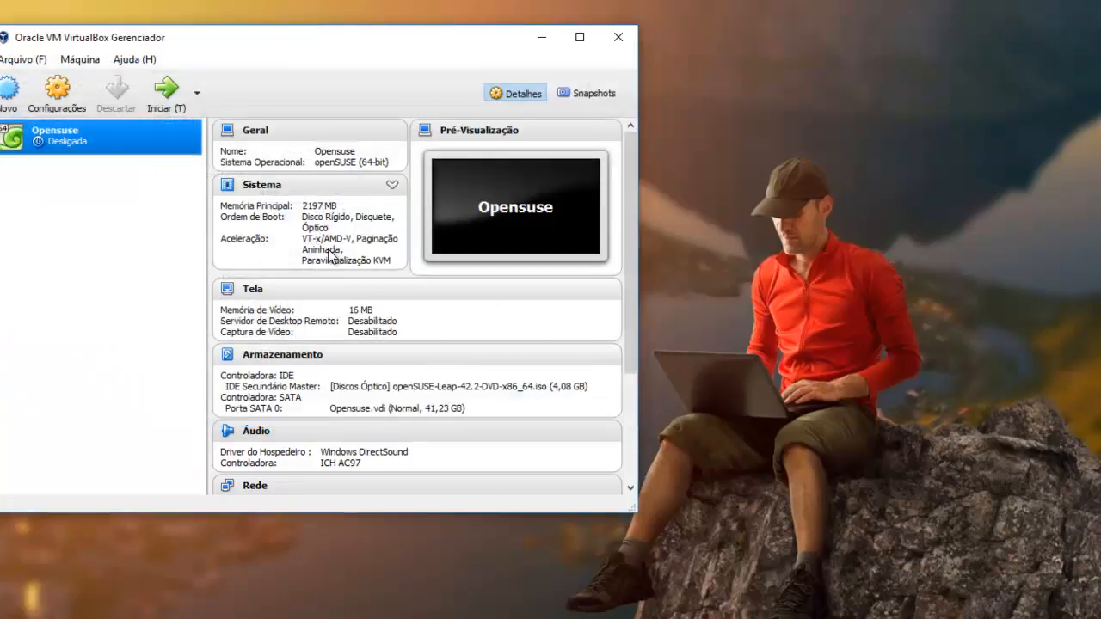
Start the Opensuse machine and boot openSUSE Leap 42.2, dismissing the keyboard capture and mouse integration notices.
left_click(183, 93)
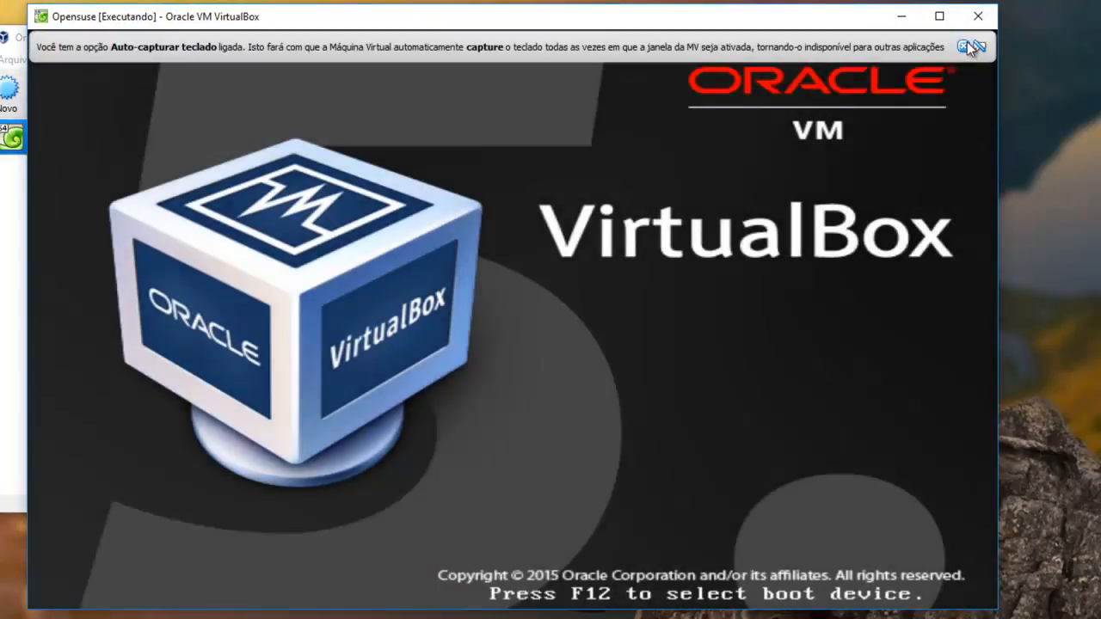
left_click(969, 47)
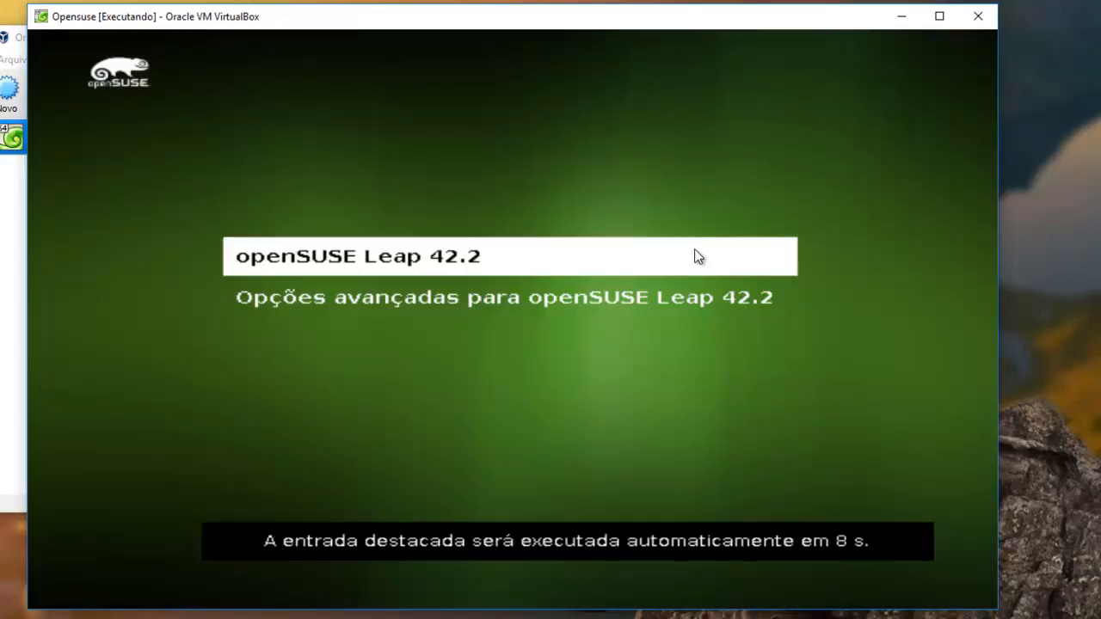
key("Return")
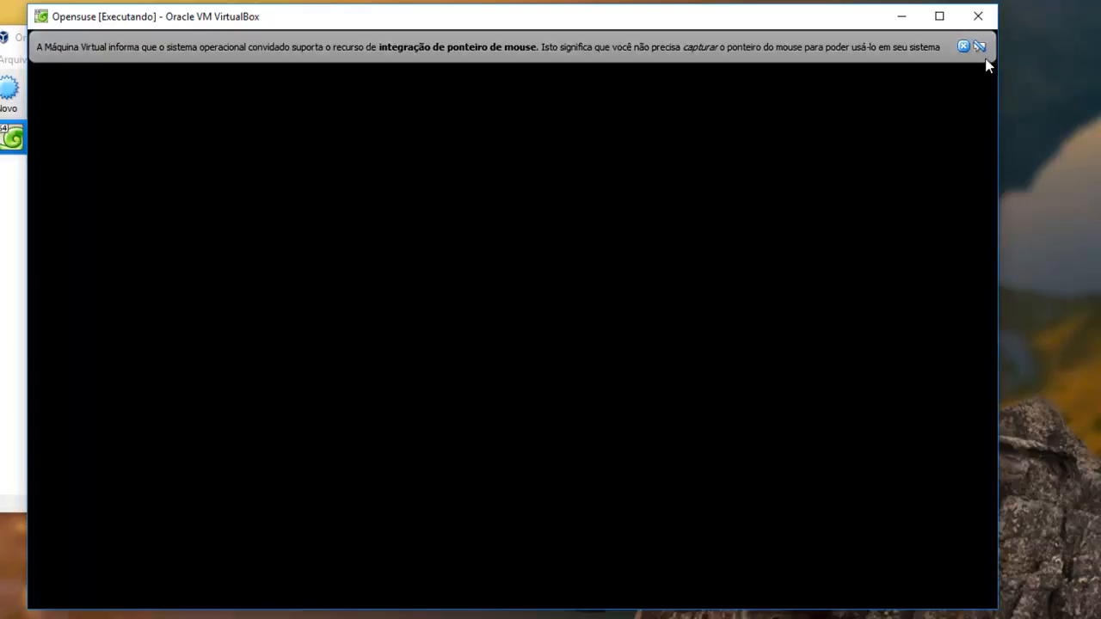
left_click(963, 46)
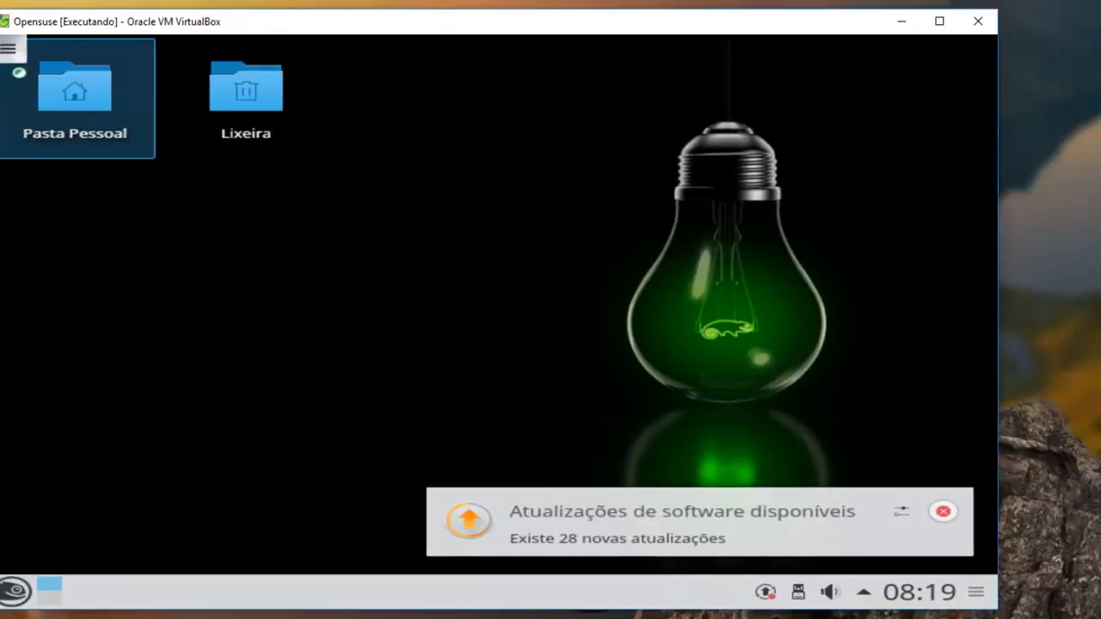
Widen the virtual machine window and dismiss the software updates notification.
left_click_drag(1000, 609, 1100, 608)
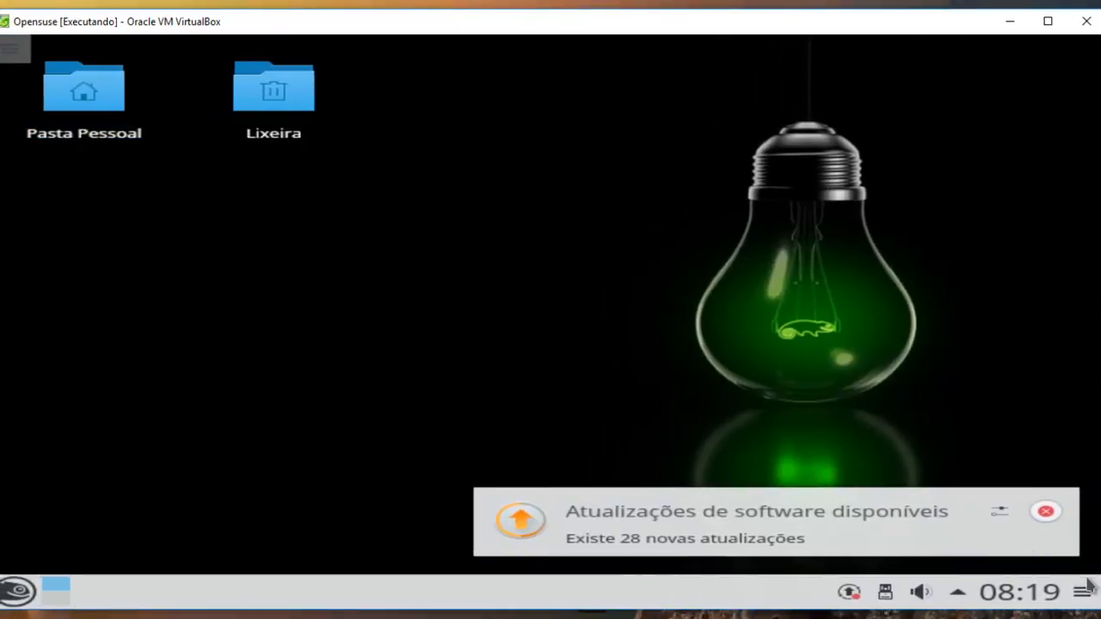
left_click(1044, 515)
Examine the hidden status items in the system tray and browse the application categories in the launcher.
left_click(958, 593)
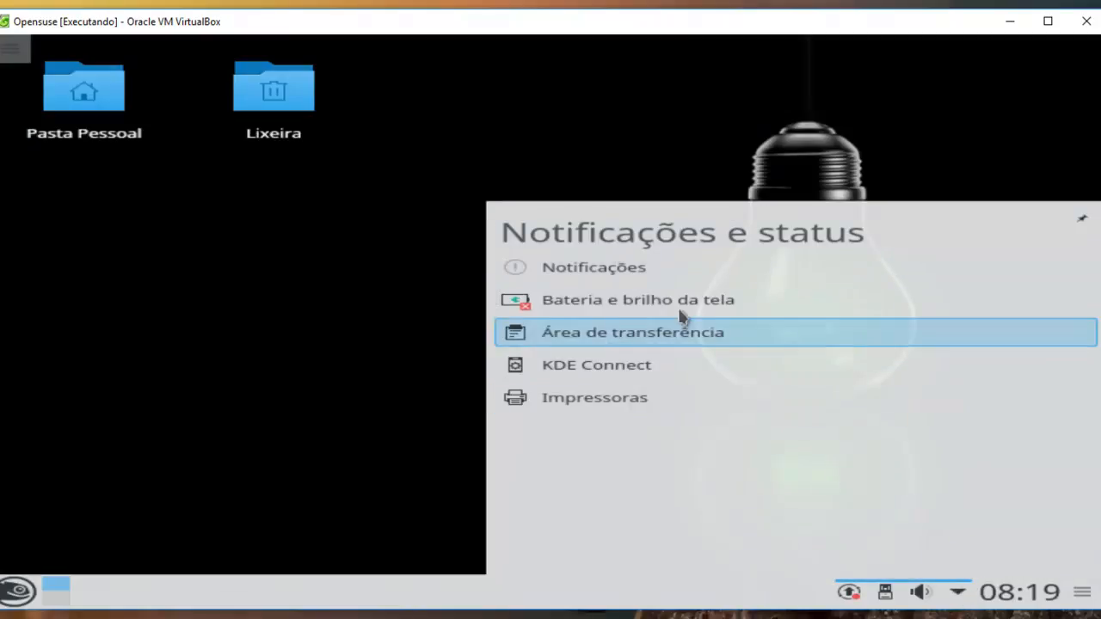
left_click(544, 172)
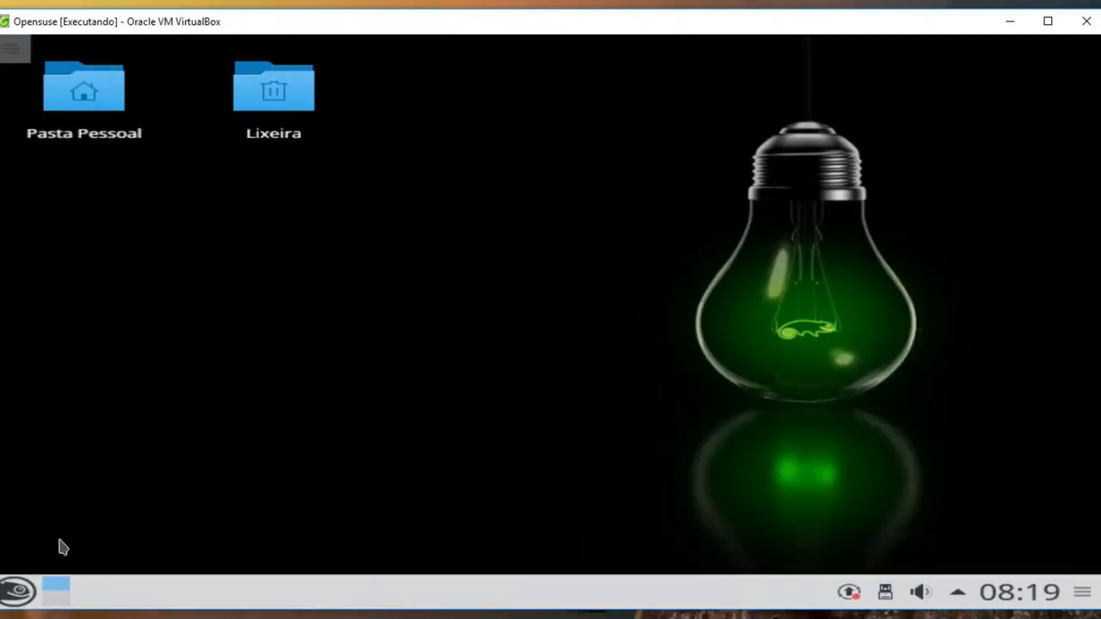
left_click(21, 592)
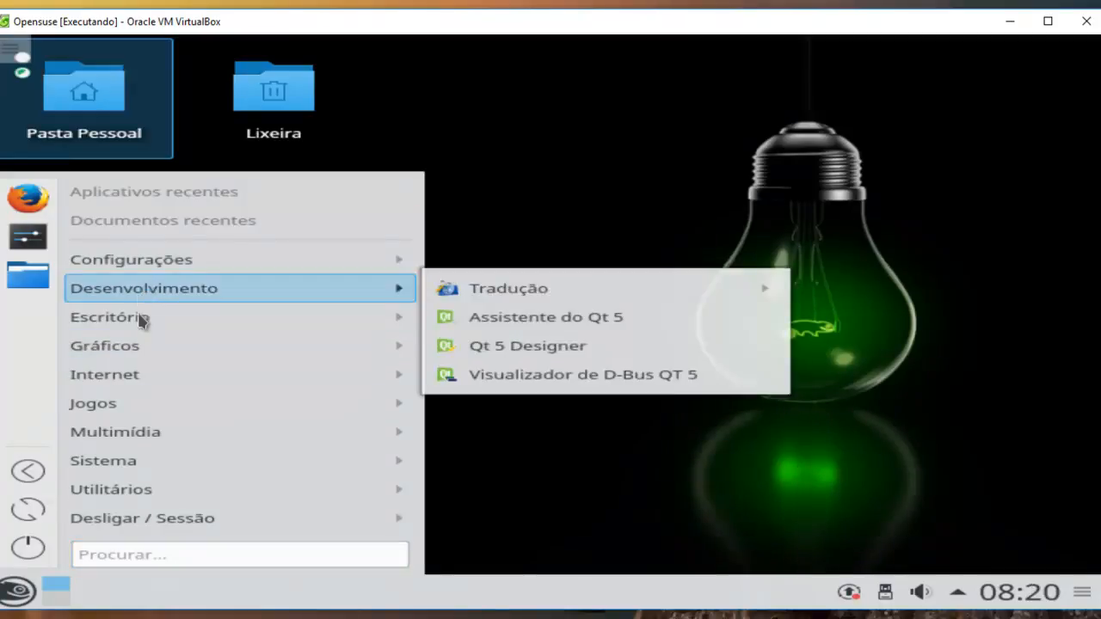
mouse_move(138, 320)
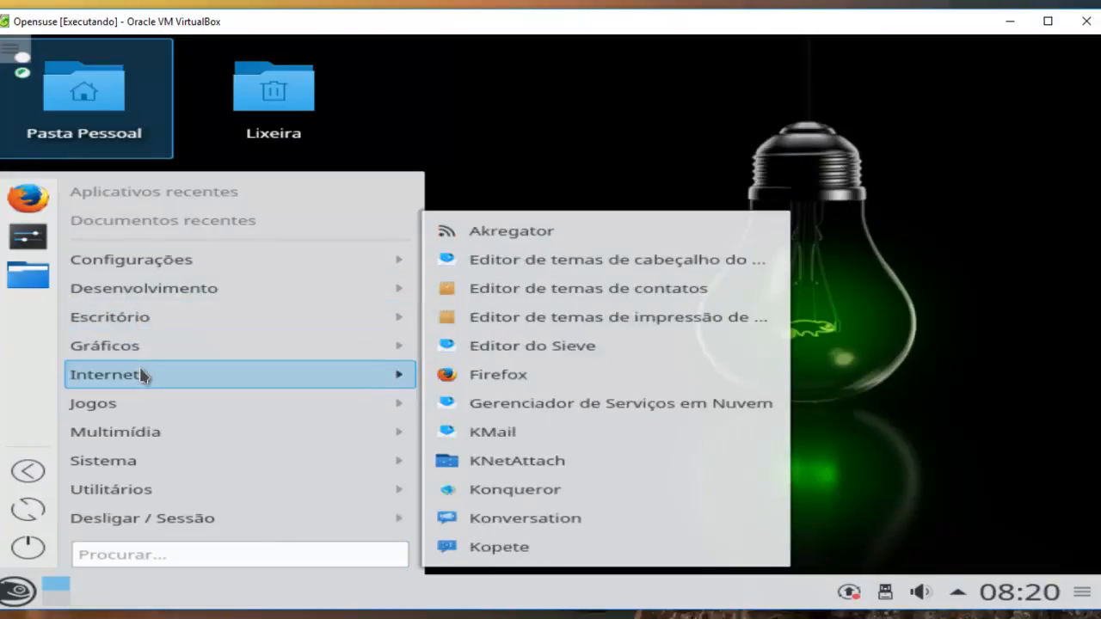
mouse_move(134, 435)
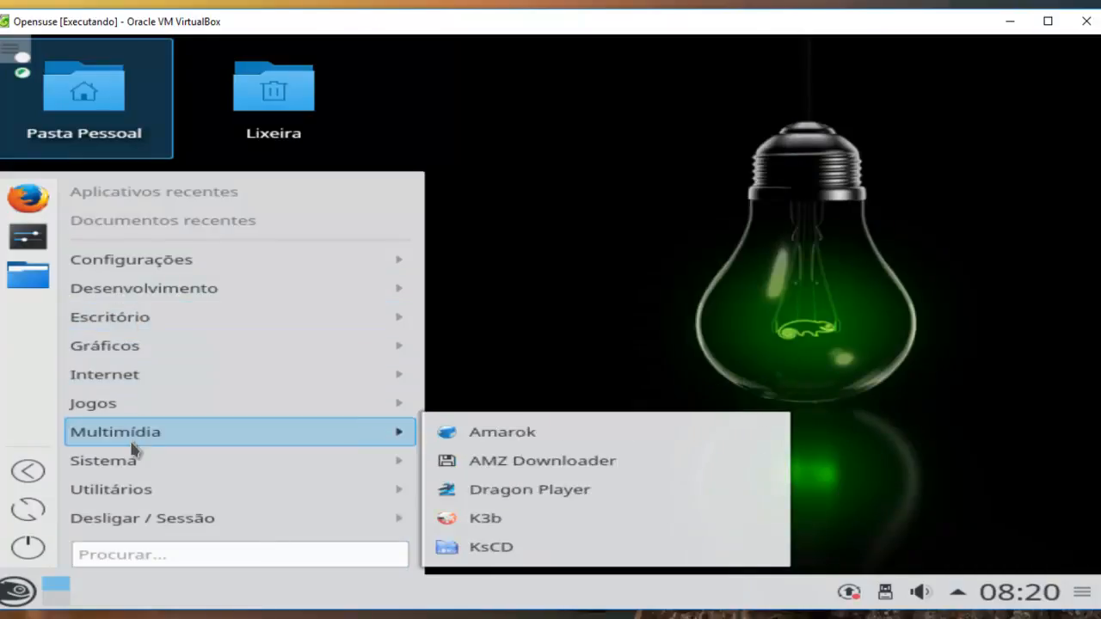
mouse_move(133, 475)
mouse_move(139, 494)
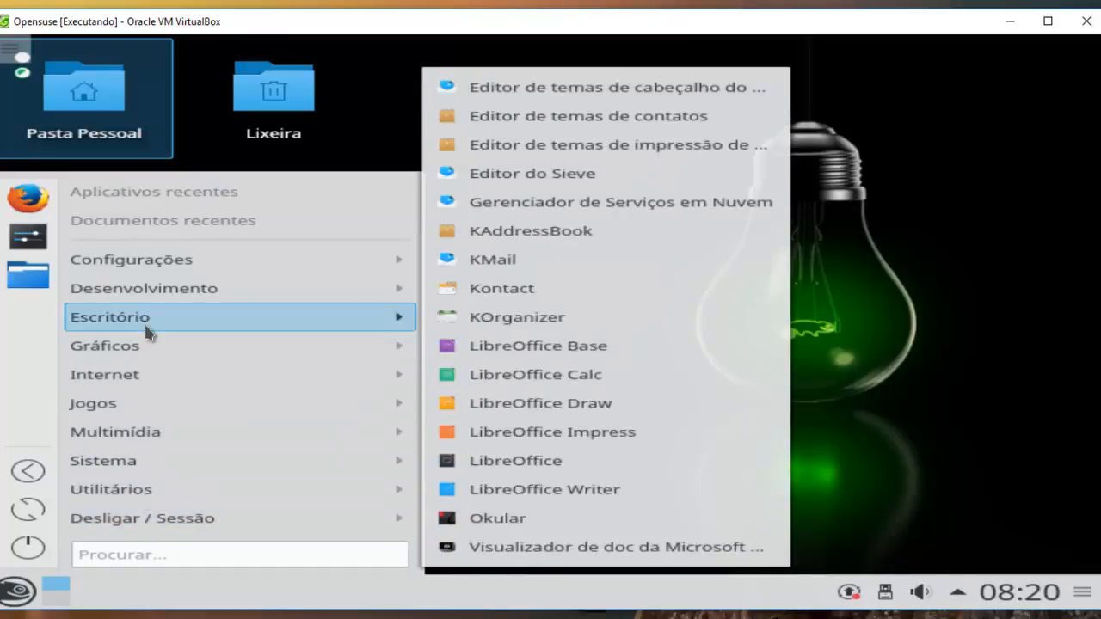
mouse_move(165, 267)
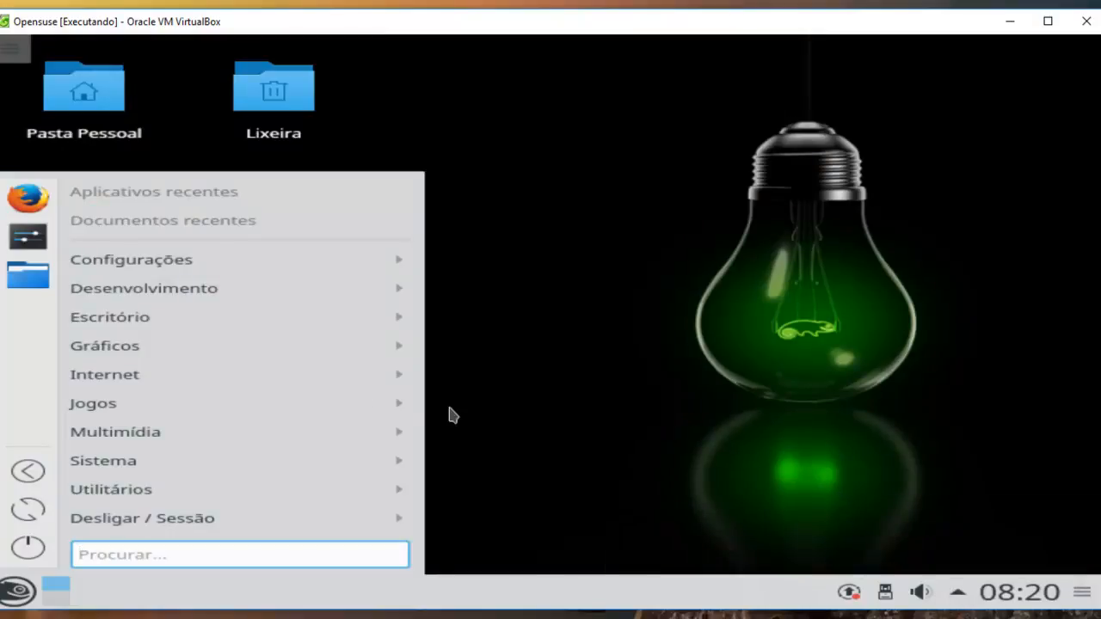
mouse_move(340, 284)
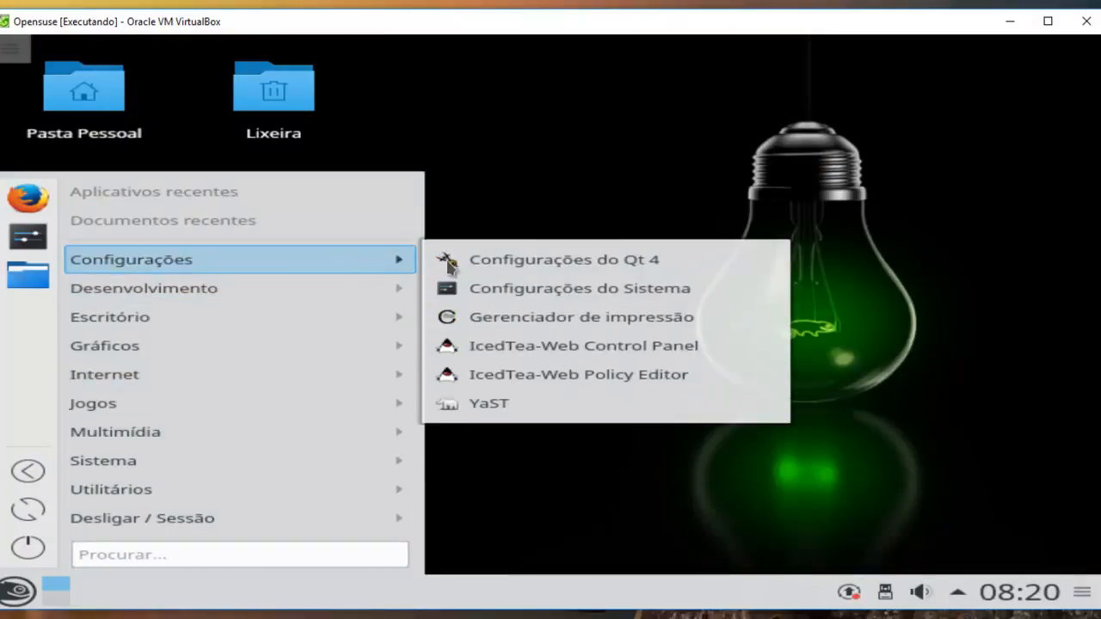
Open YaST from the Sistema application category, authenticate with the root password, and maximize the control center window.
mouse_move(374, 318)
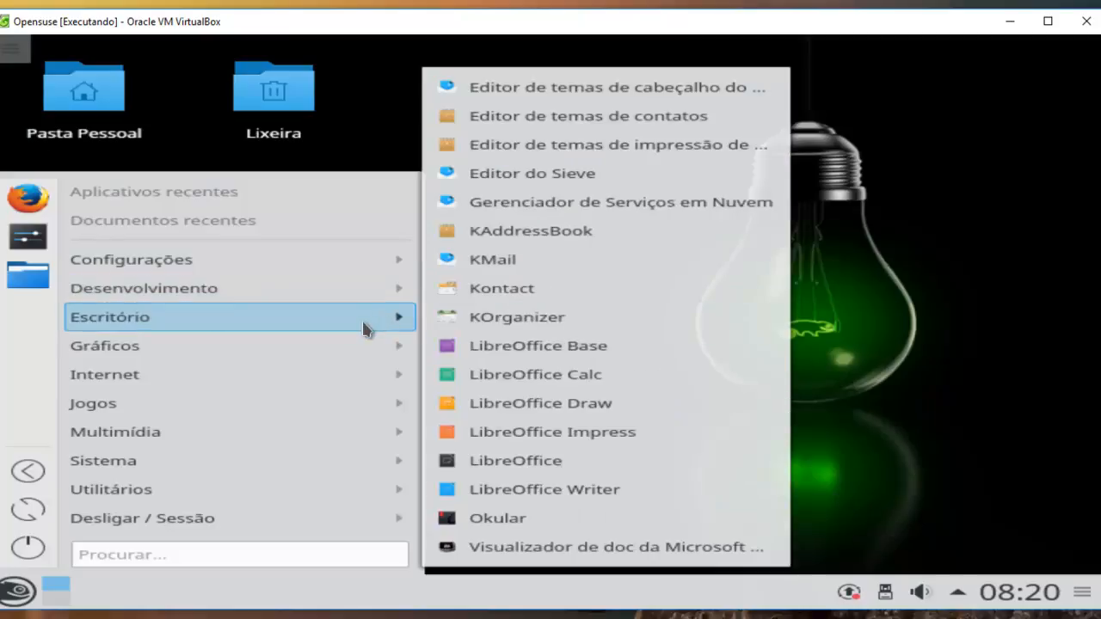
mouse_move(363, 346)
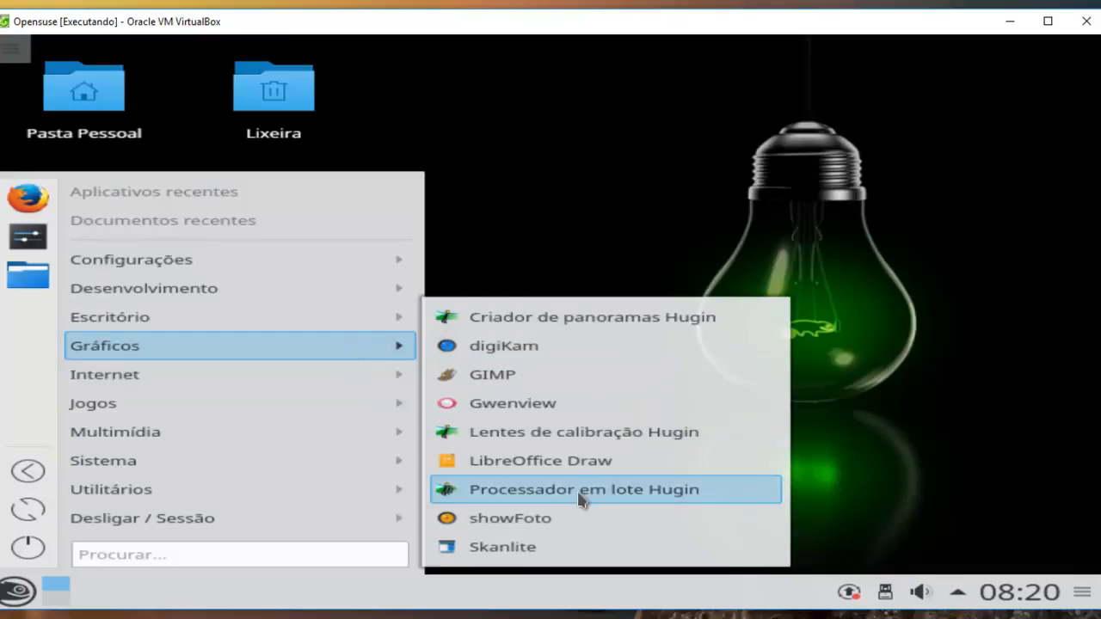
mouse_move(198, 495)
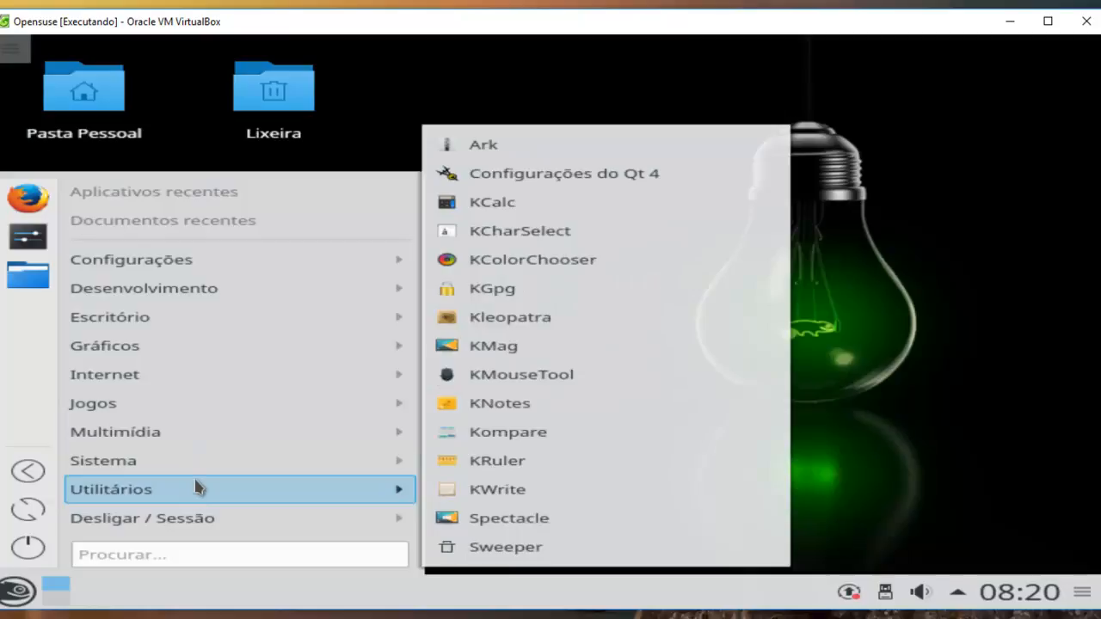
mouse_move(198, 469)
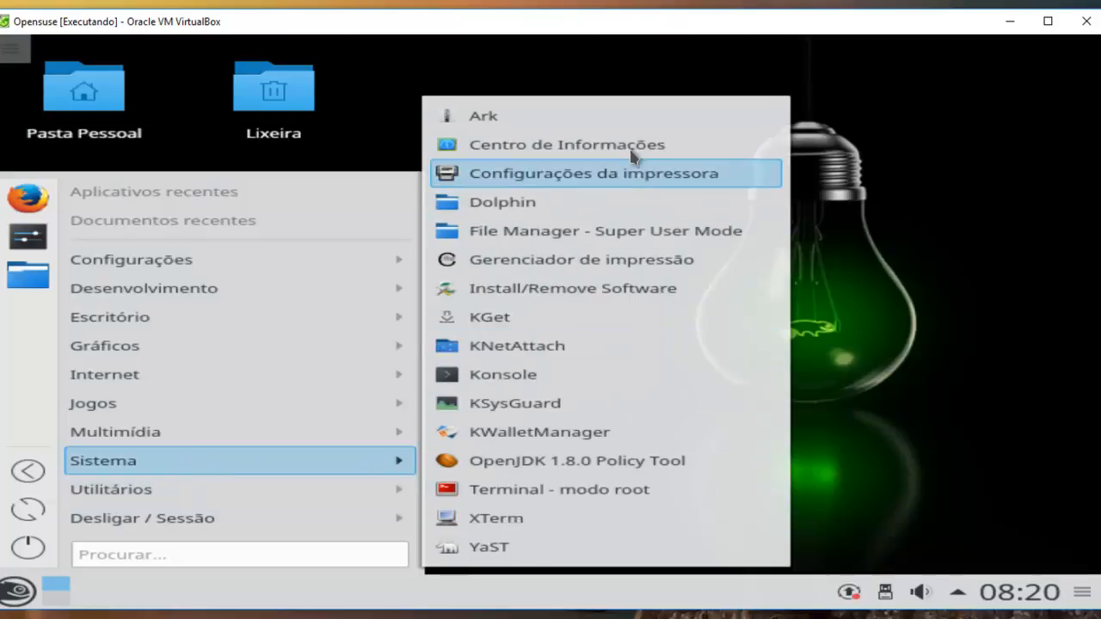
left_click(483, 551)
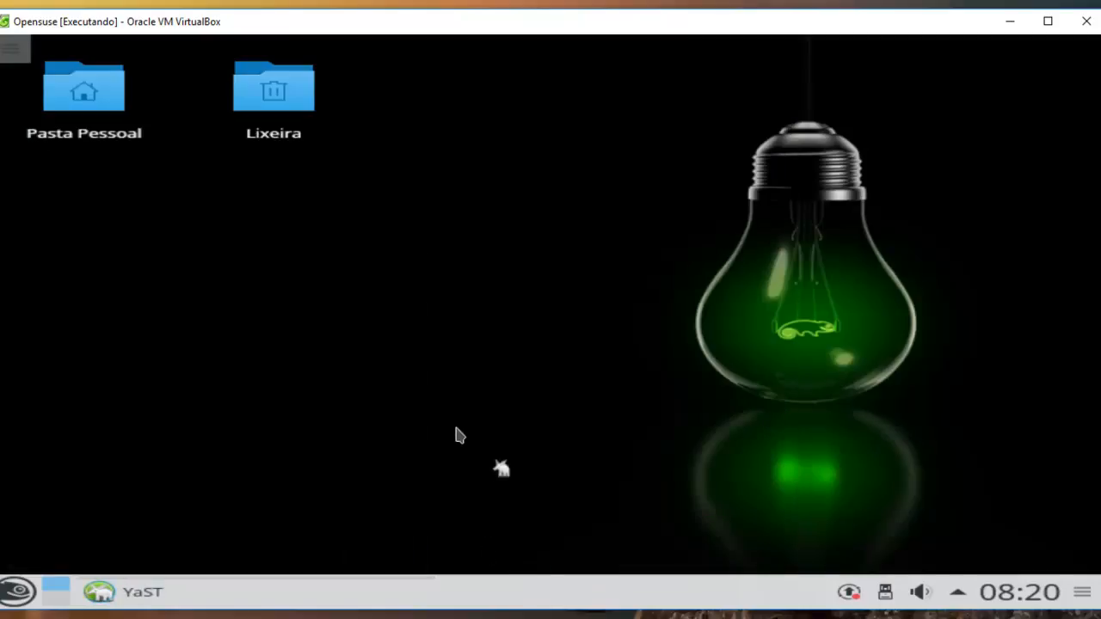
type("•••••••")
left_click(477, 369)
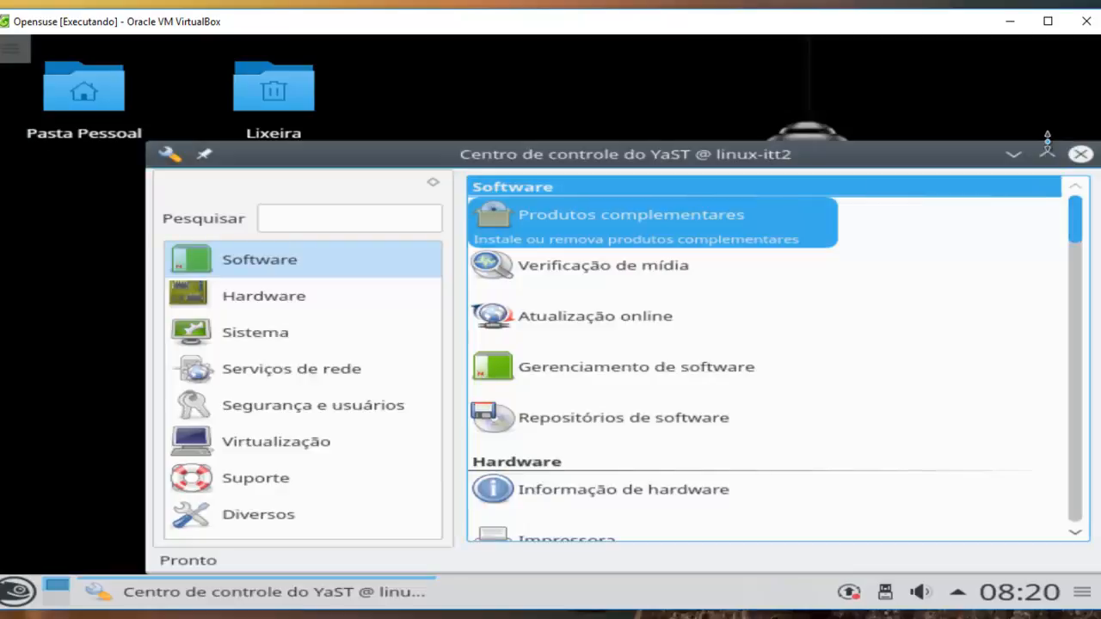
left_click(1046, 150)
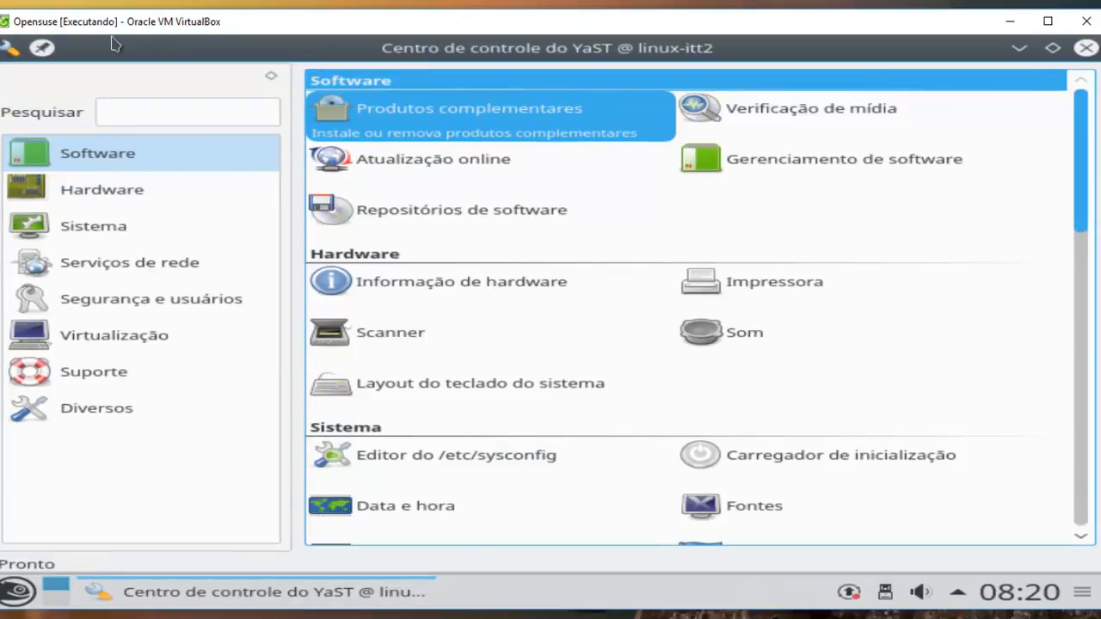
Examine the modules in all YaST control center categories and open Repositórios de software.
left_click_drag(1082, 138, 1083, 435)
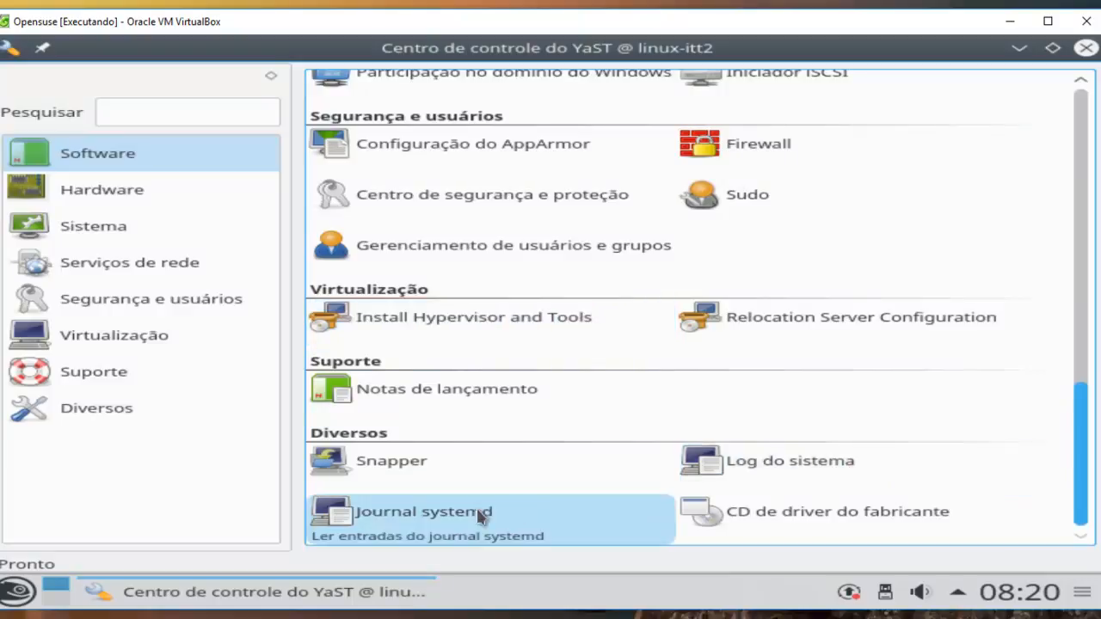
left_click_drag(1090, 497, 1077, 315)
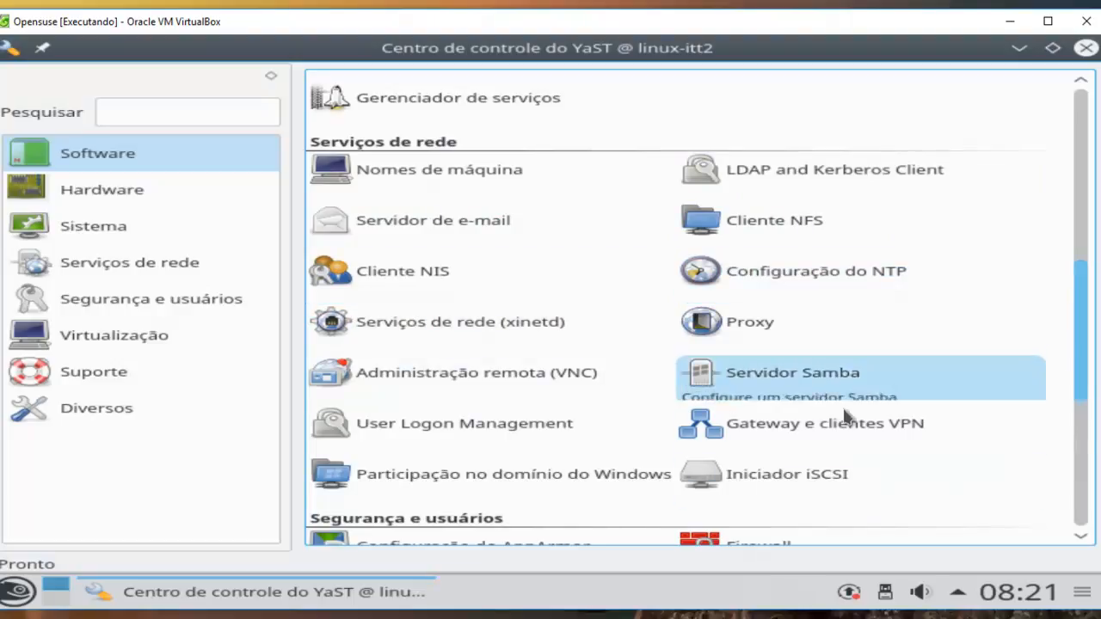
left_click_drag(1080, 335, 1093, 110)
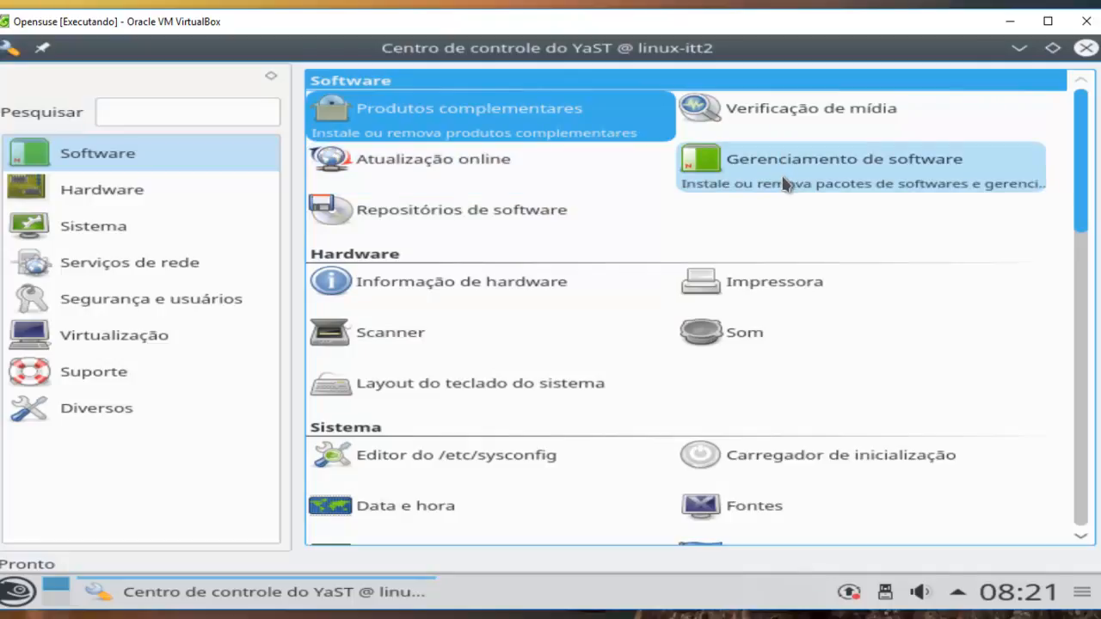
left_click(454, 222)
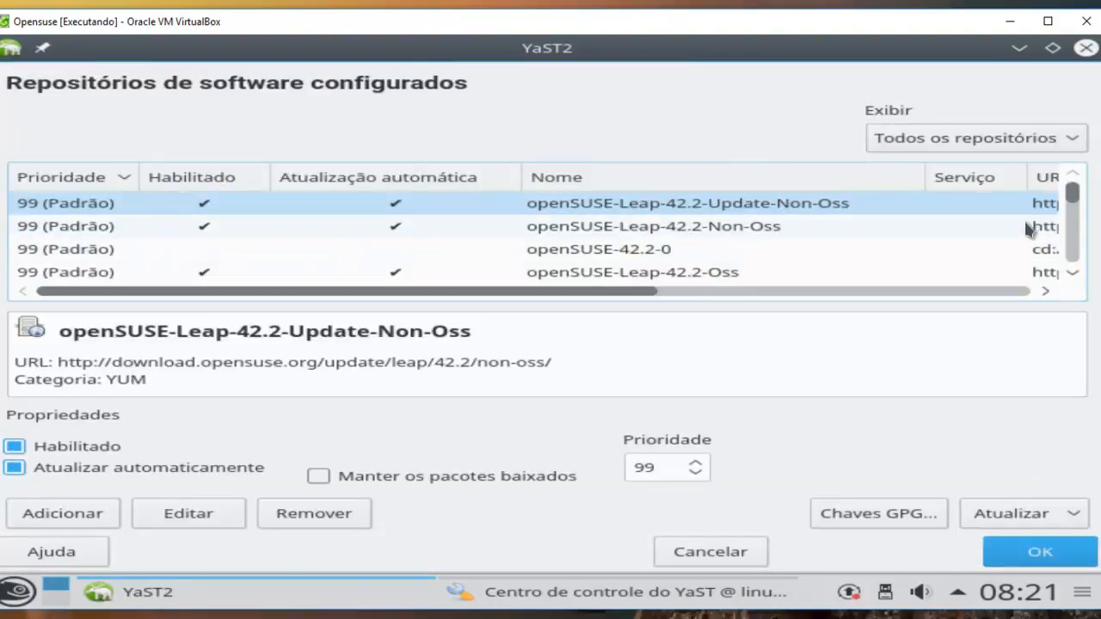
Enable the openSUSE-42.2-0 CD repository and disable it again.
left_click(246, 198)
left_click(206, 252)
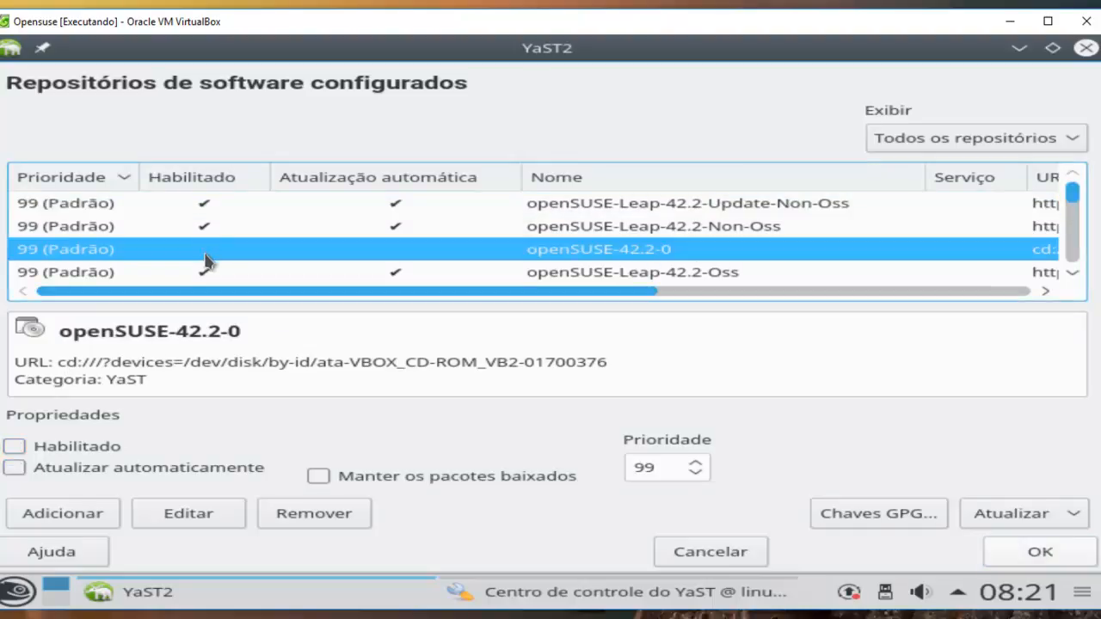
left_click(15, 449)
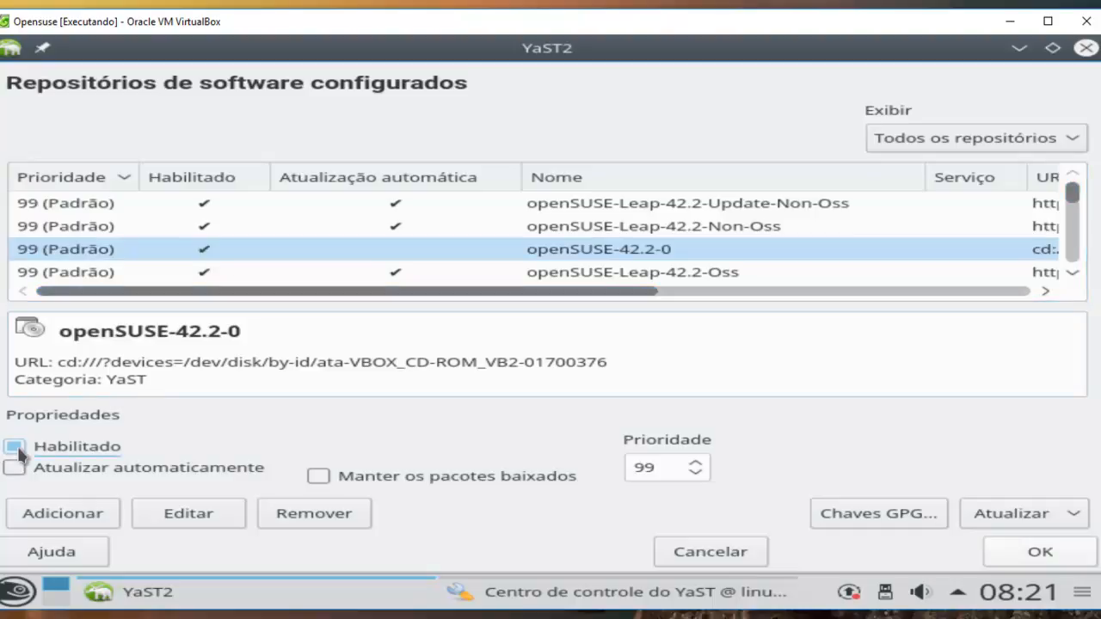
left_click(15, 449)
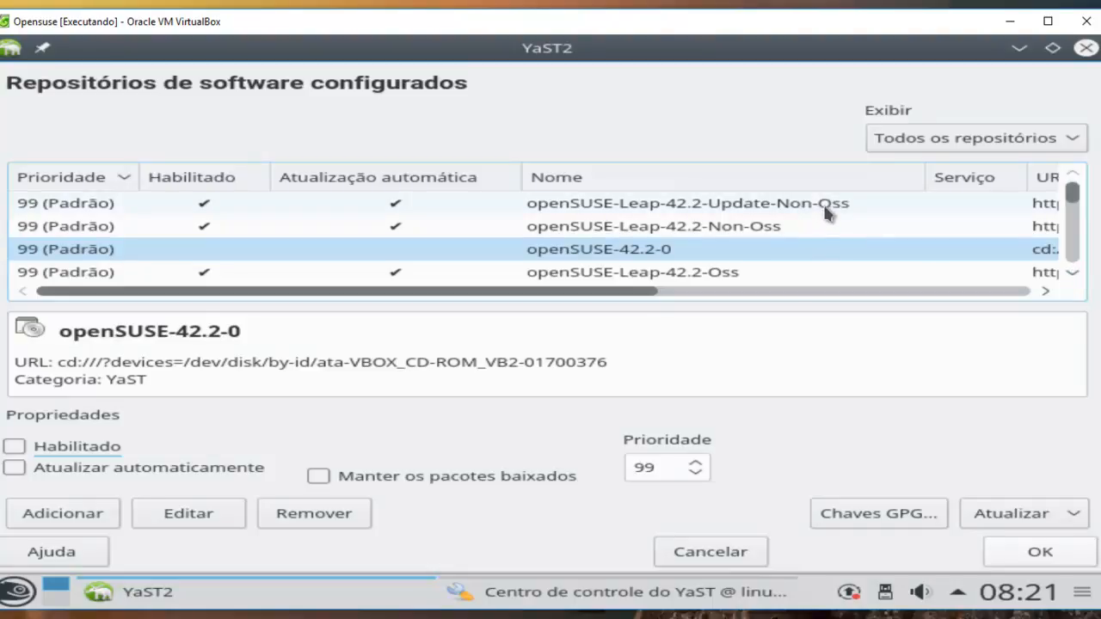
Examine the full list of configured software repositories, checking which ones are enabled and updated automatically.
left_click(722, 249)
left_click(1072, 272)
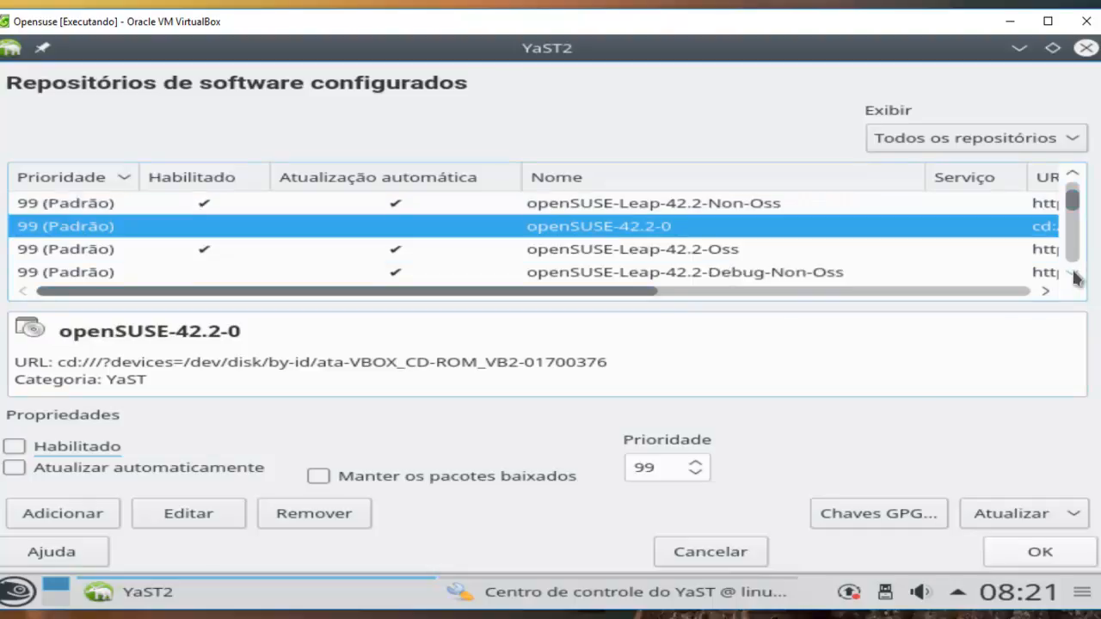
left_click(1072, 273)
left_click(1072, 272)
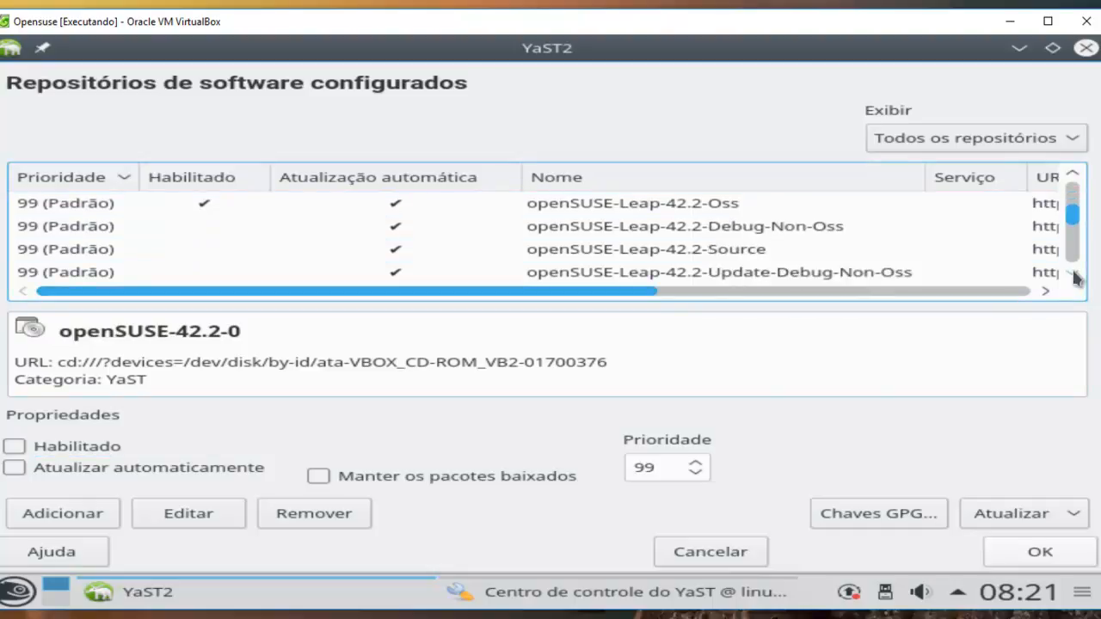
left_click(1072, 273)
left_click(1072, 272)
left_click(1072, 273)
left_click(1072, 272)
left_click(1072, 273)
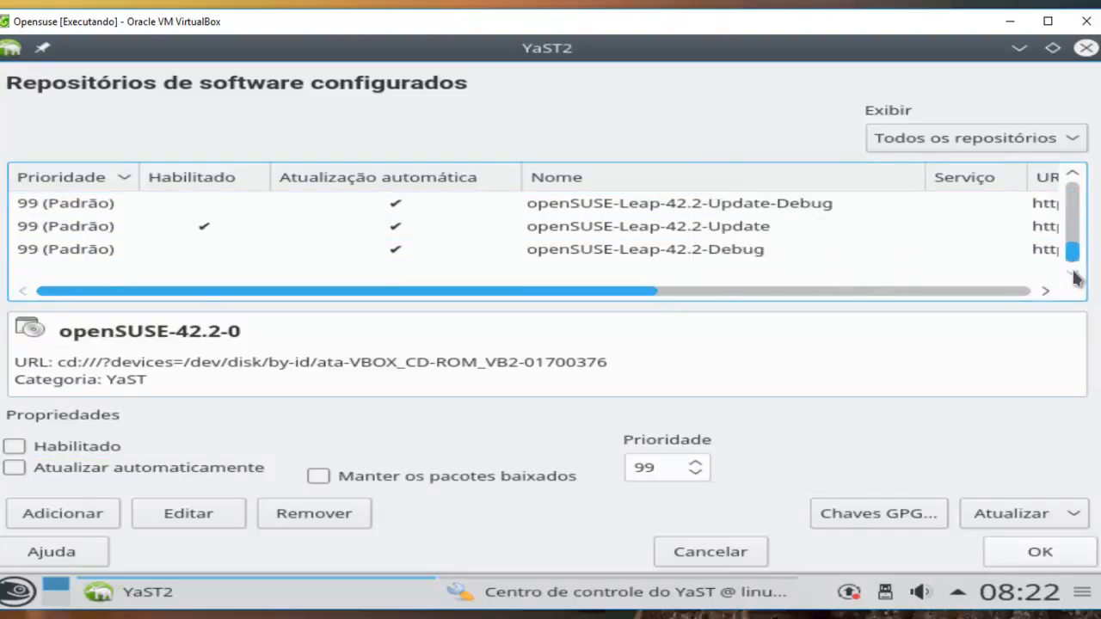
left_click_drag(1074, 253, 1079, 196)
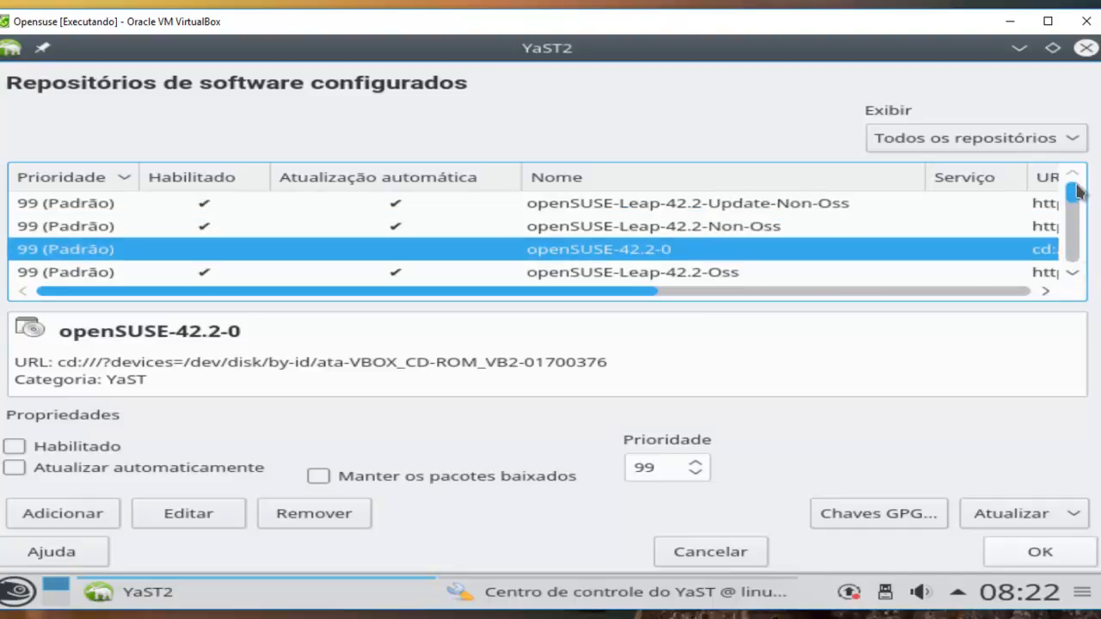
left_click(1073, 274)
left_click(1073, 273)
left_click(1072, 273)
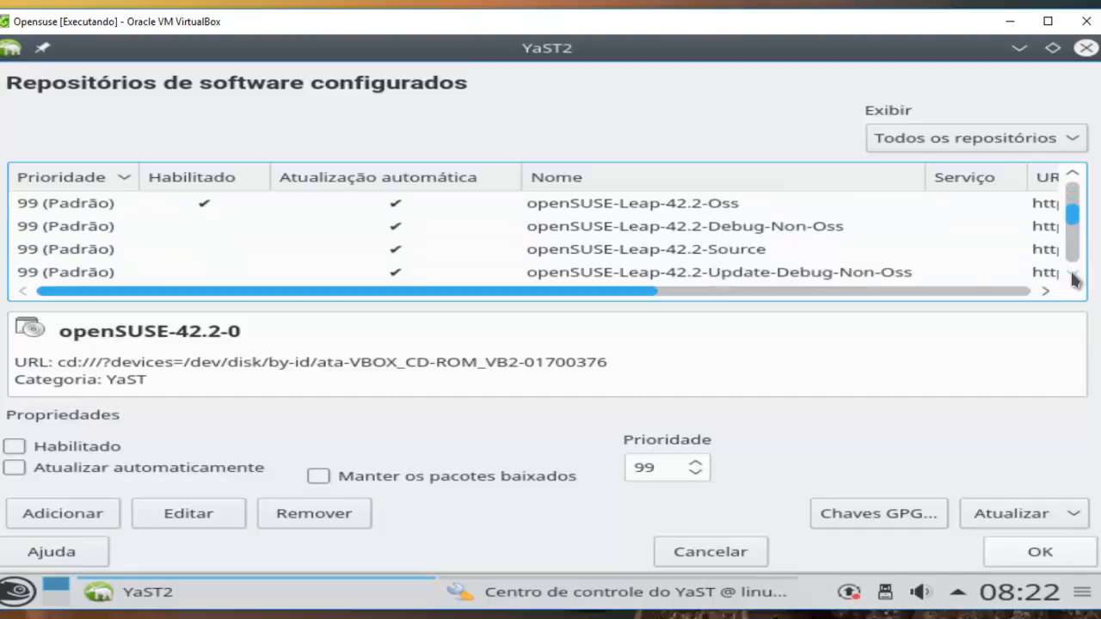
left_click(1072, 273)
left_click(1072, 273)
left_click(1072, 274)
left_click(1072, 273)
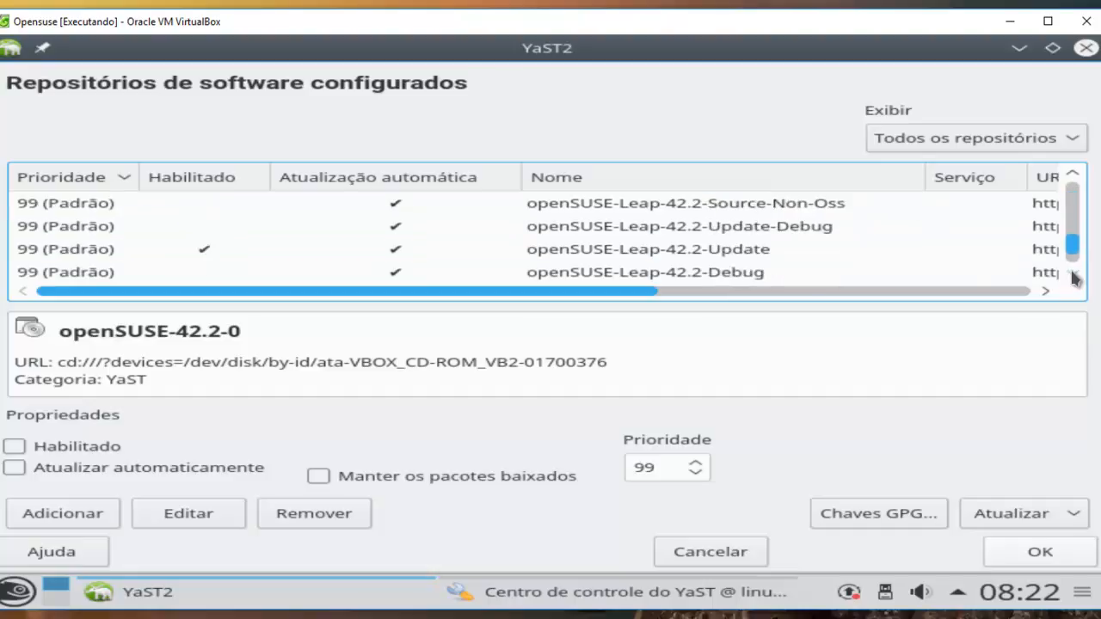
left_click(1072, 273)
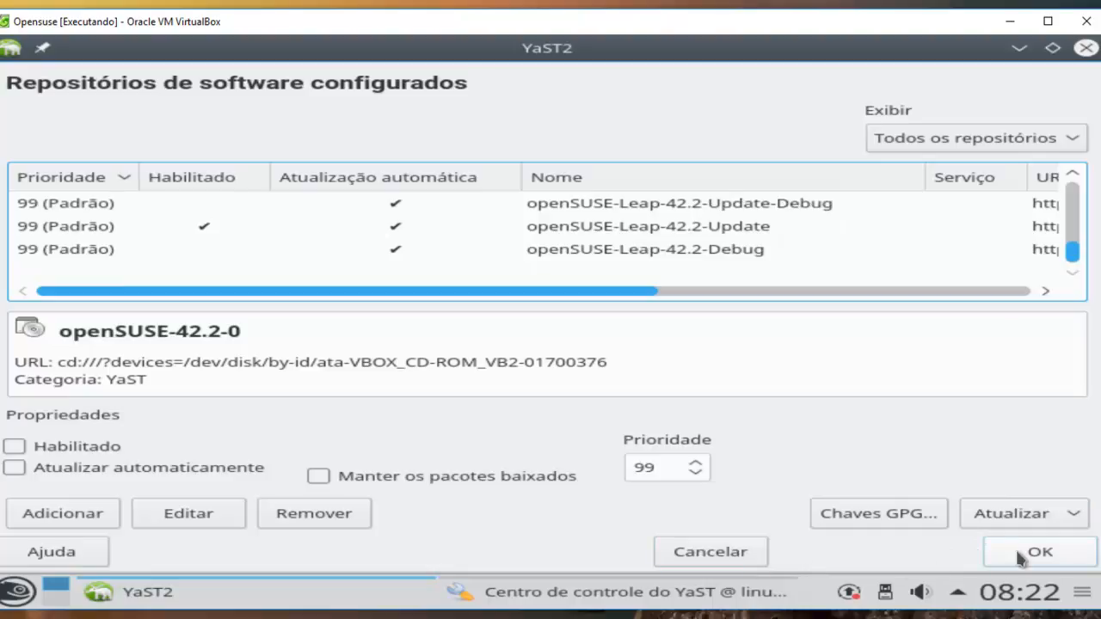
View the source types offered for adding a repository, cancel the repository setup and close the YaST control center.
left_click(83, 513)
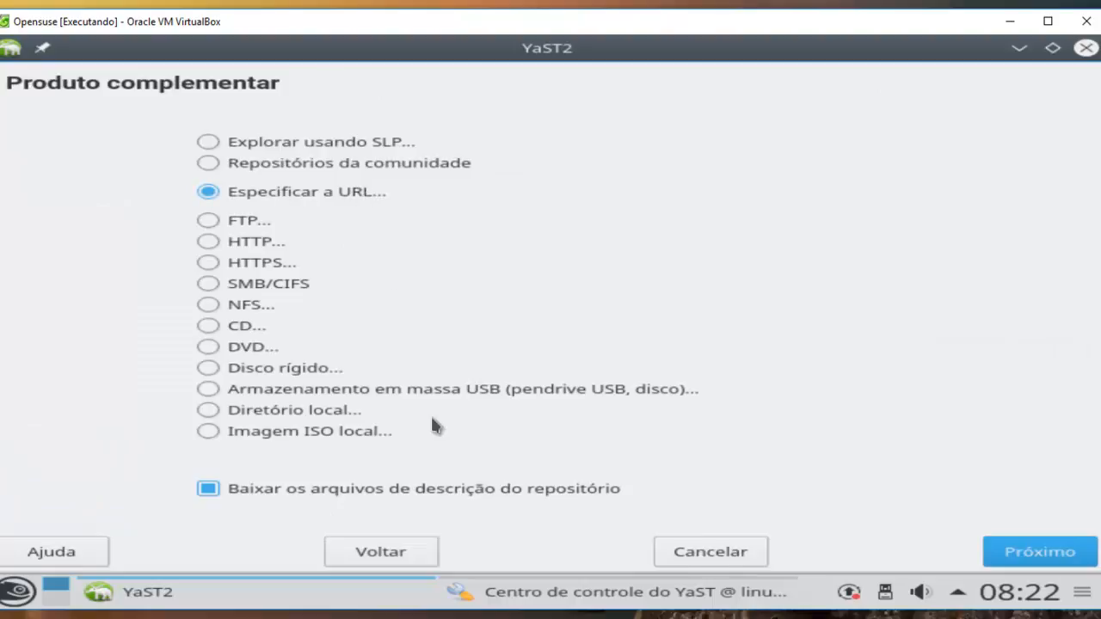
left_click(720, 565)
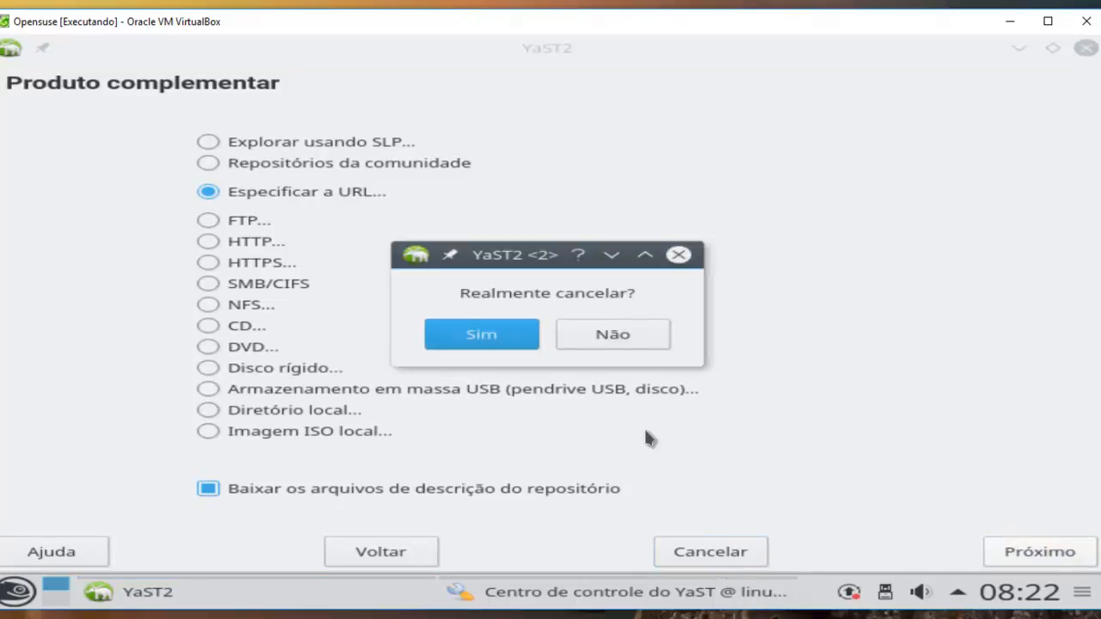
left_click(496, 335)
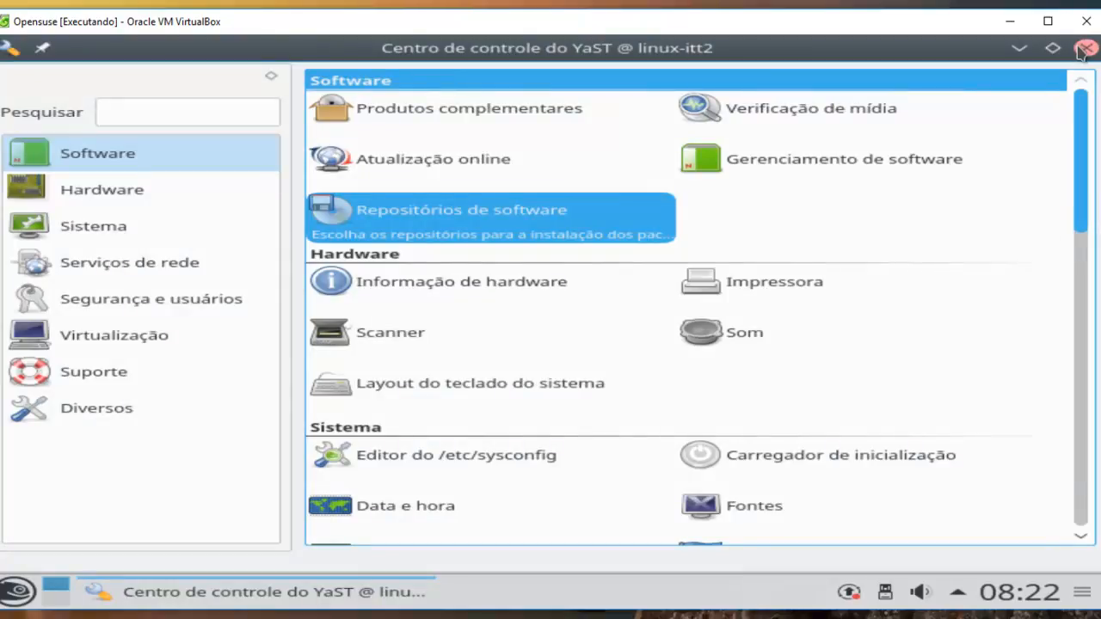
left_click(1085, 49)
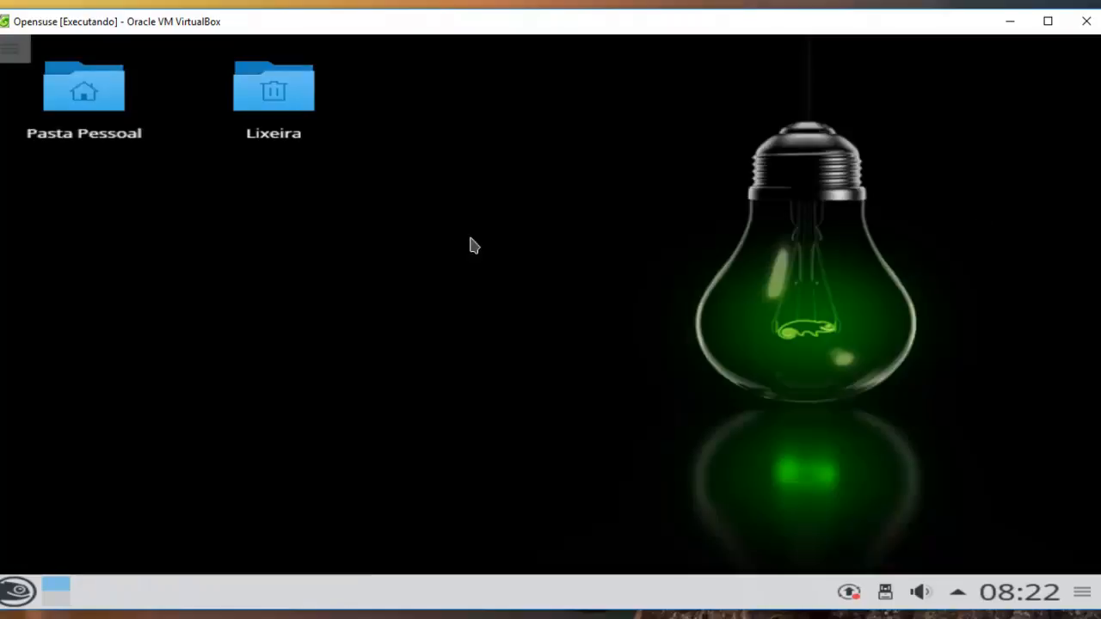
Browse the application launcher's categories from Desenvolvimento and Escritório through Jogos, Multimídia and Utilitários.
left_click(24, 594)
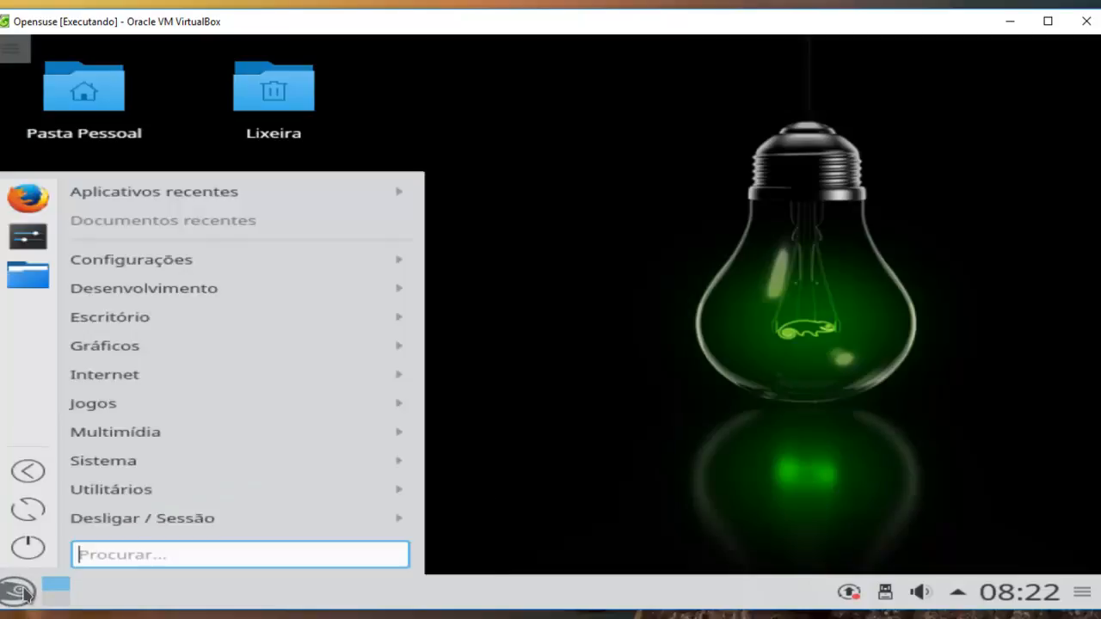
mouse_move(167, 283)
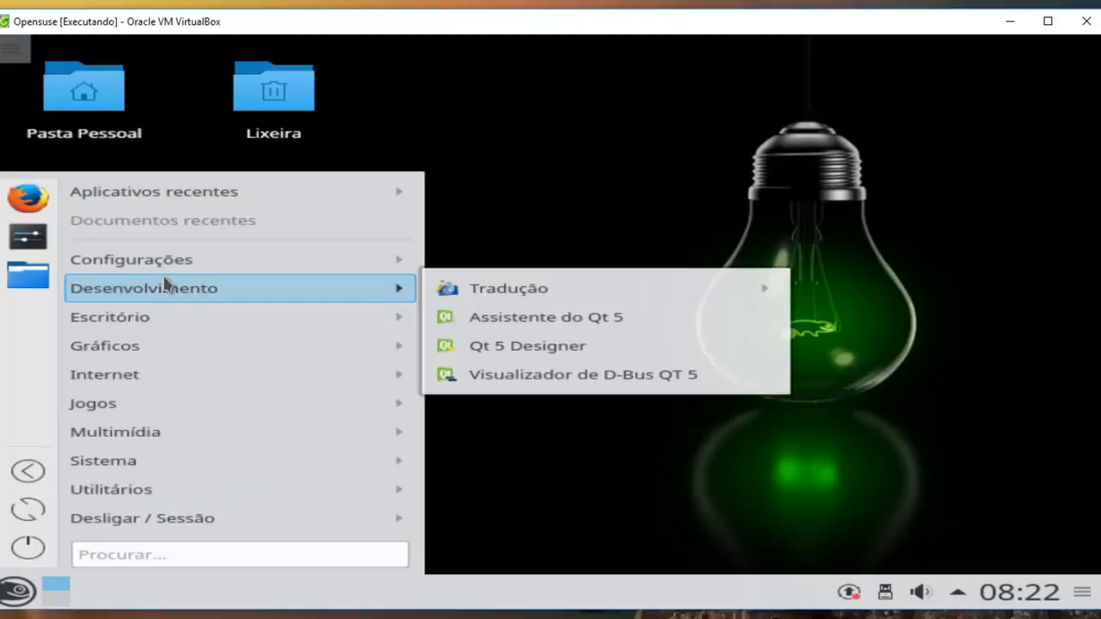
mouse_move(148, 319)
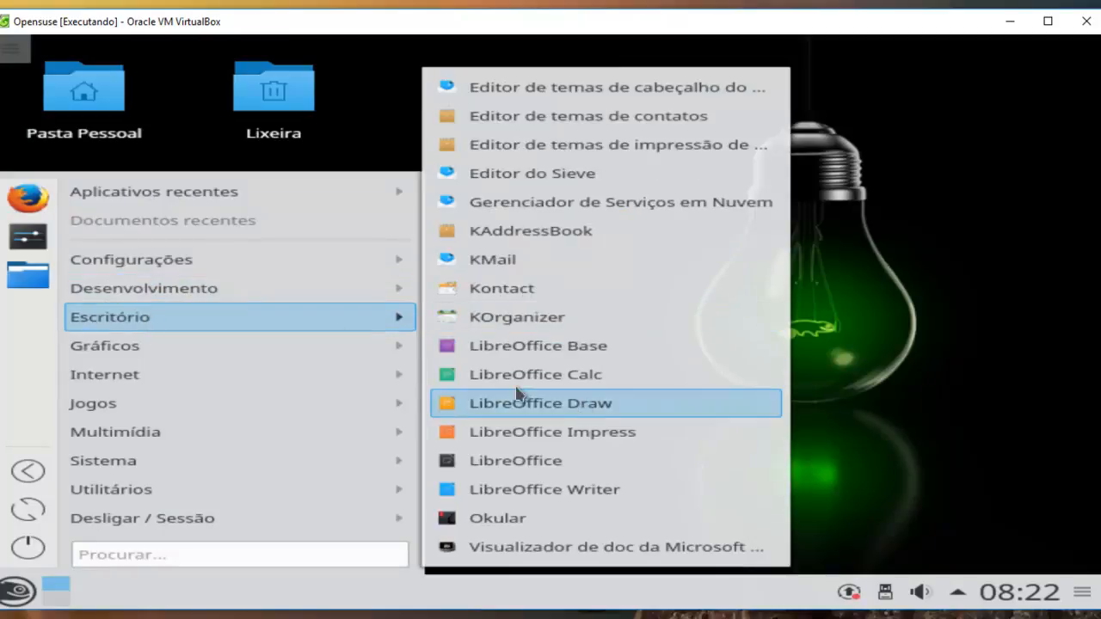
mouse_move(232, 370)
mouse_move(230, 415)
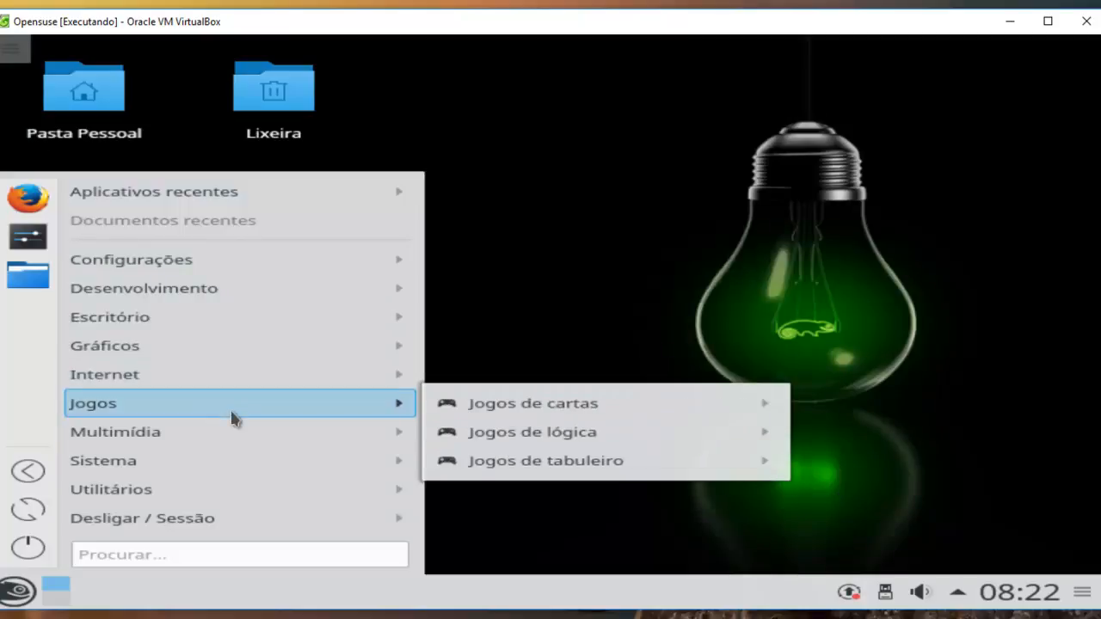
mouse_move(305, 447)
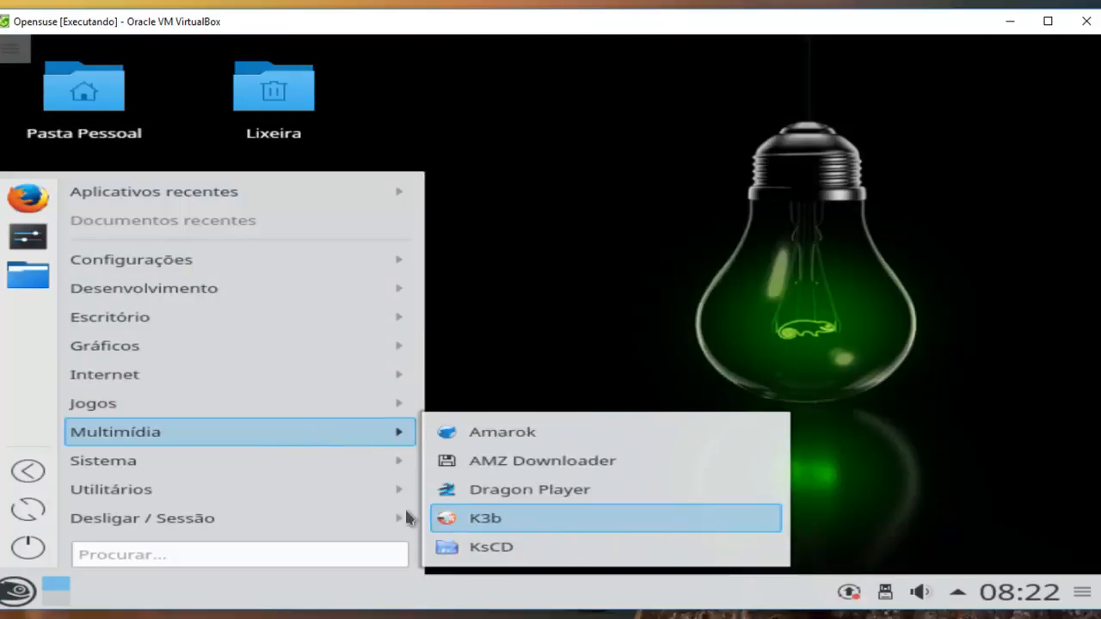
mouse_move(376, 492)
mouse_move(376, 465)
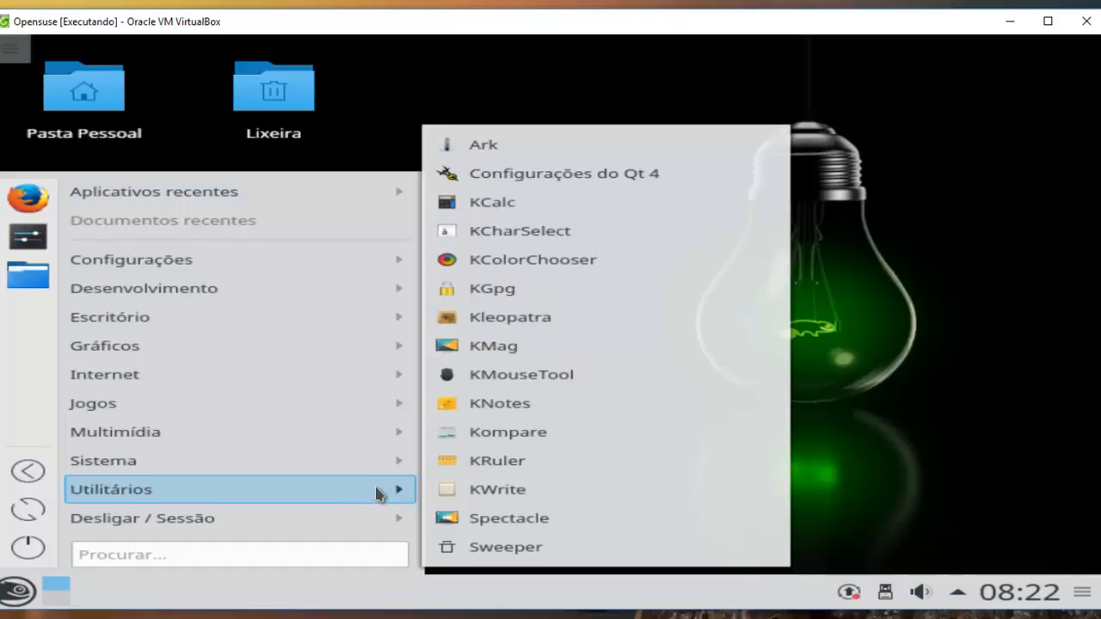
Try to shut down openSUSE with the Desligar session option, confirm it, and reopen the application launcher.
mouse_move(332, 516)
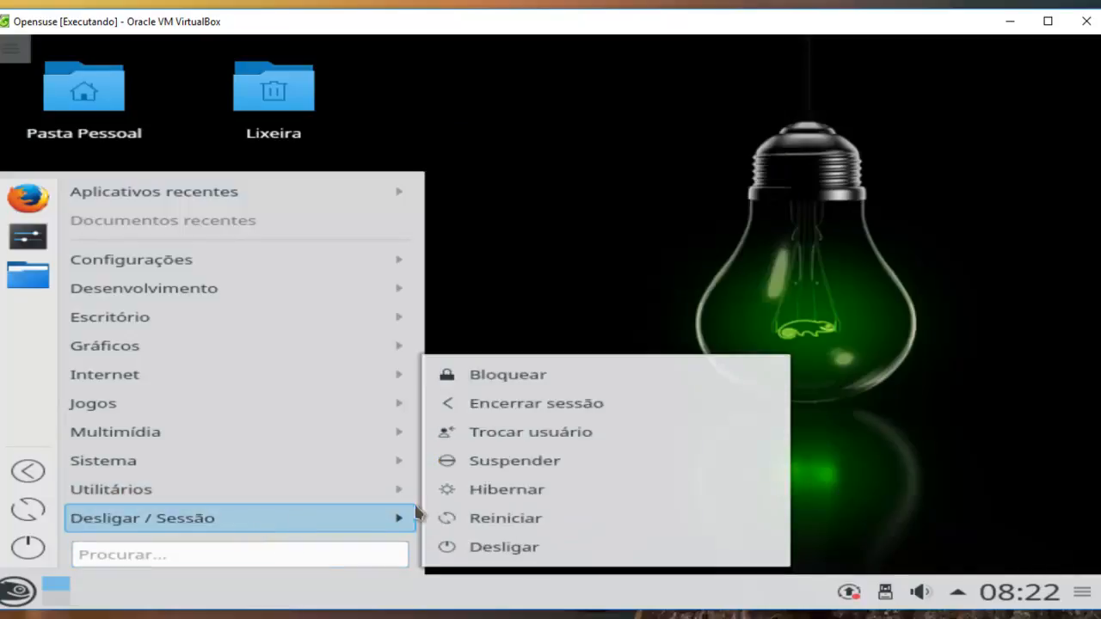
left_click(494, 545)
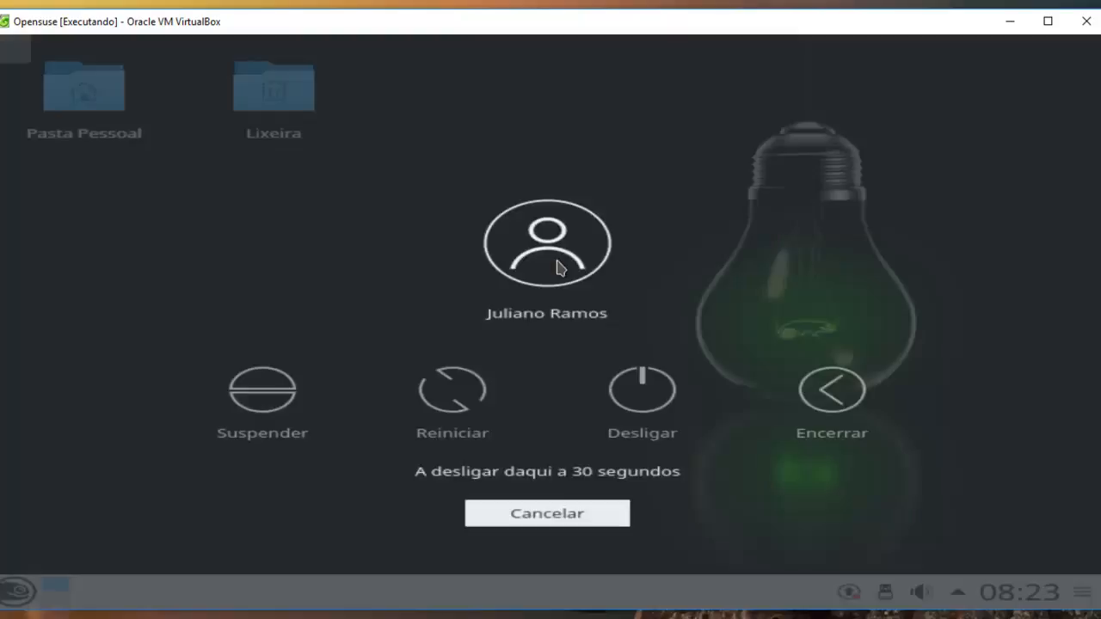
left_click(641, 398)
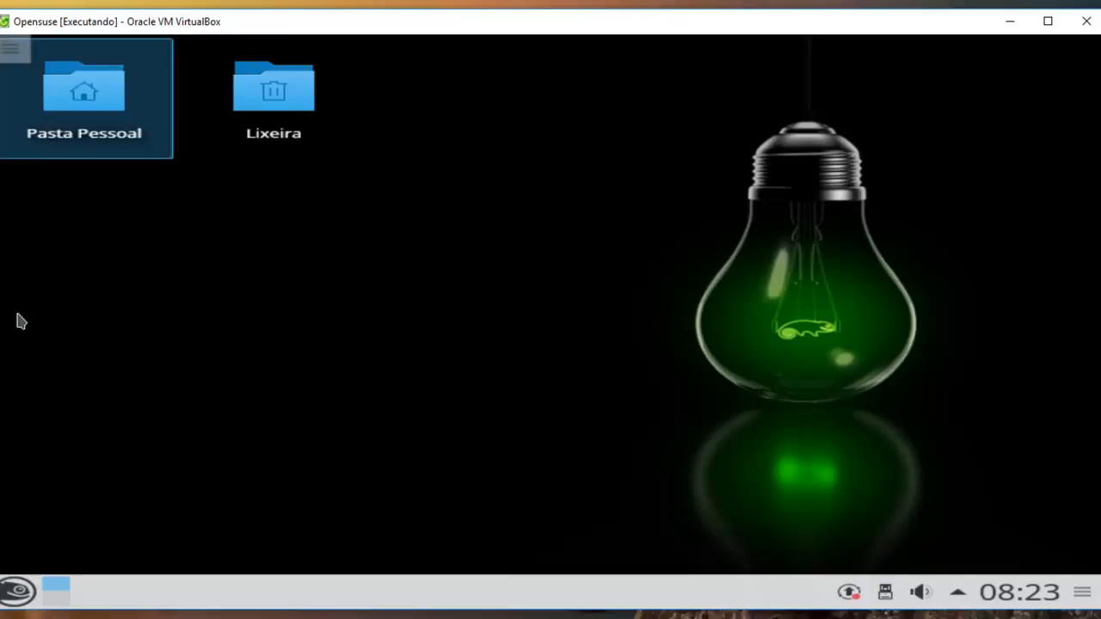
left_click(5, 591)
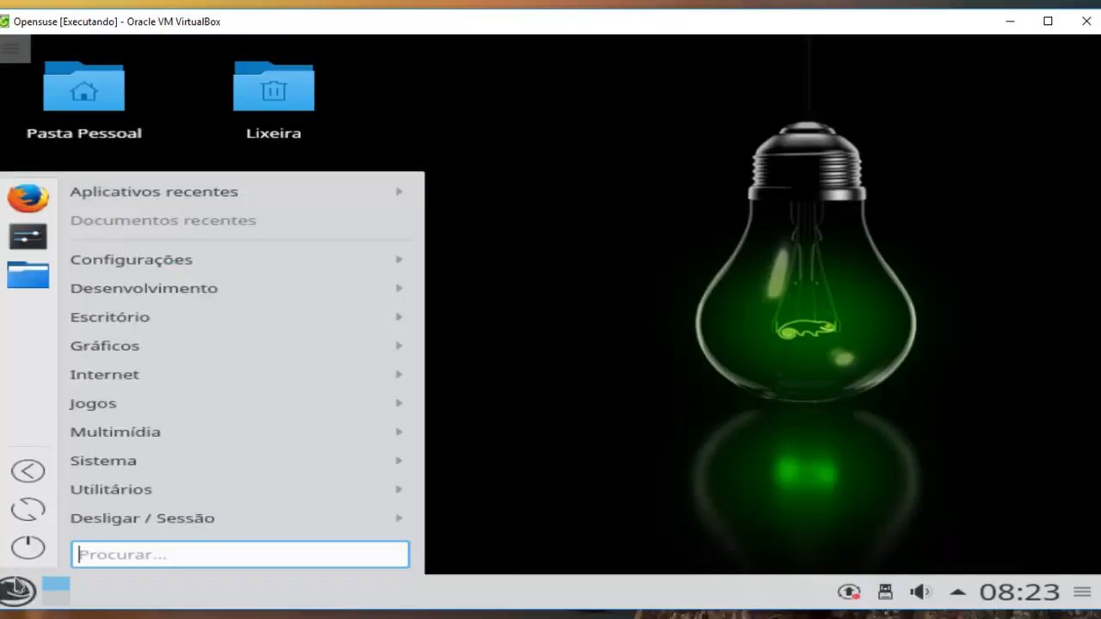